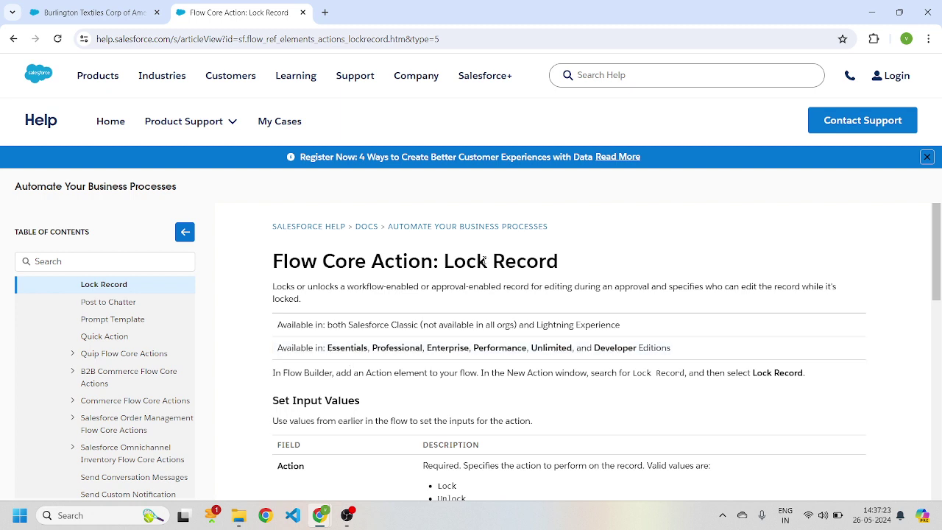
Step: Review the Action and Allowed ID inputs in the Lock Record help, then return to the Burlington Textiles account
scroll(483, 261, "down", 3)
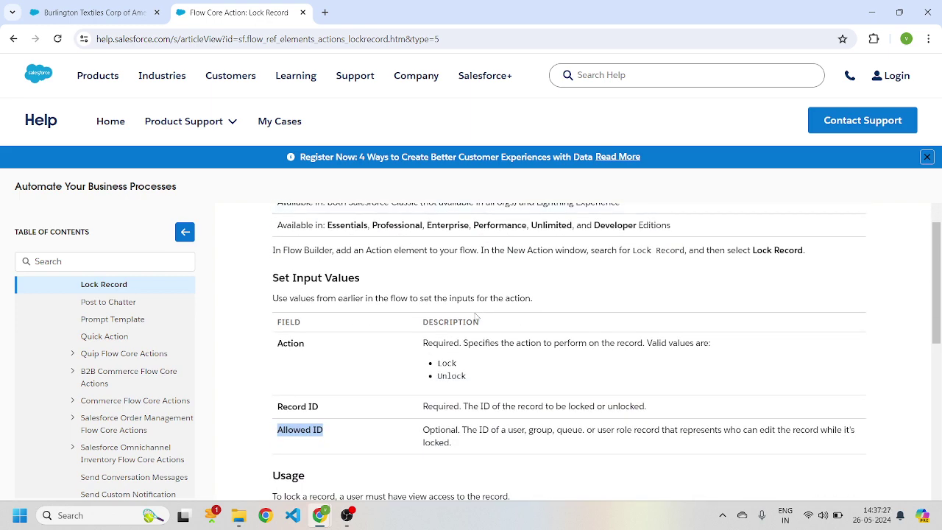
double_click(288, 345)
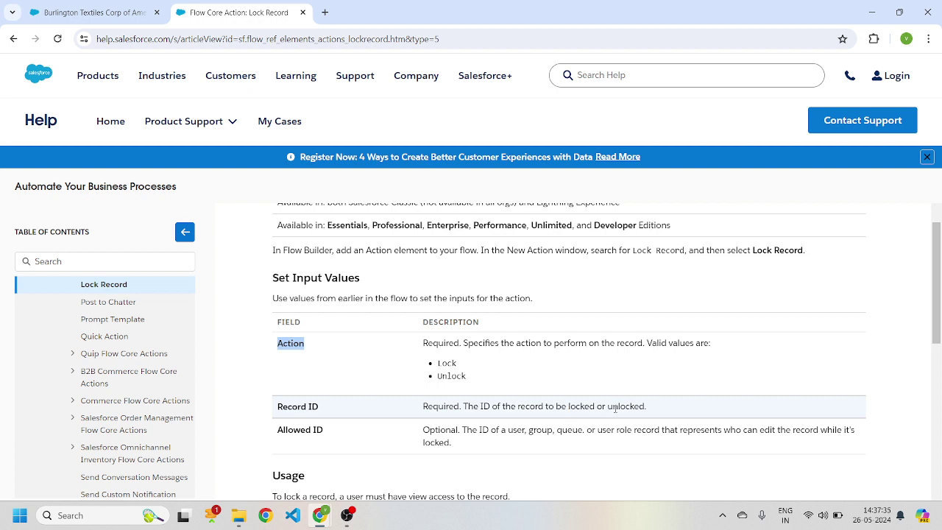
triple_click(329, 434)
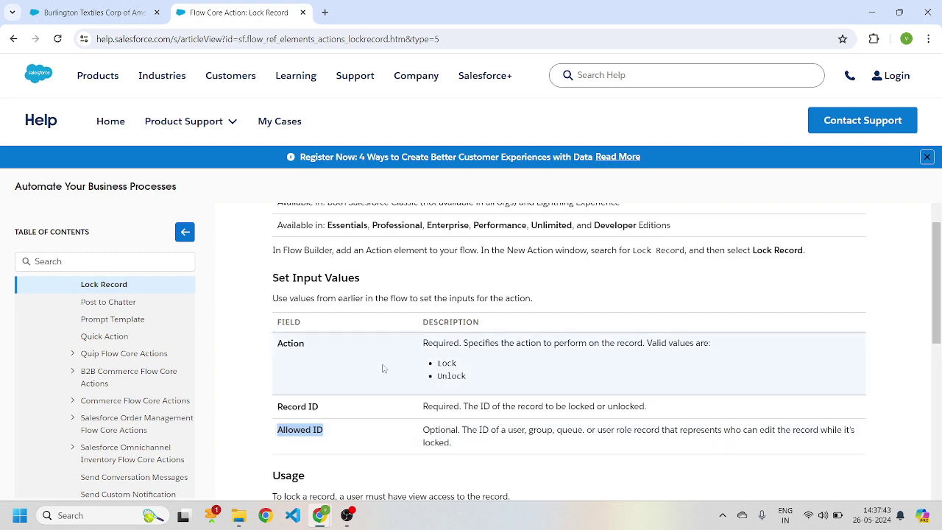
left_click(124, 20)
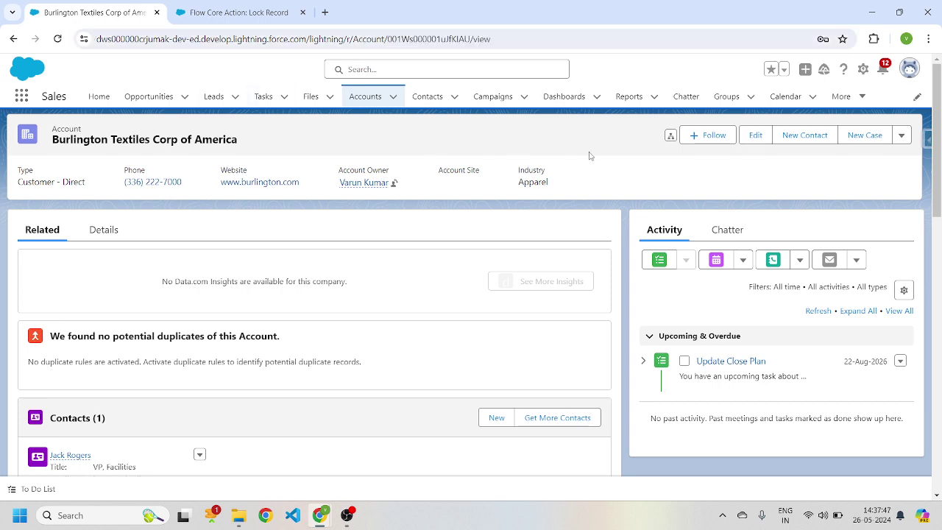
Step: Edit and save the Burlington Textiles account in the normal window, then in the Incognito window
left_click(755, 136)
left_click(527, 434)
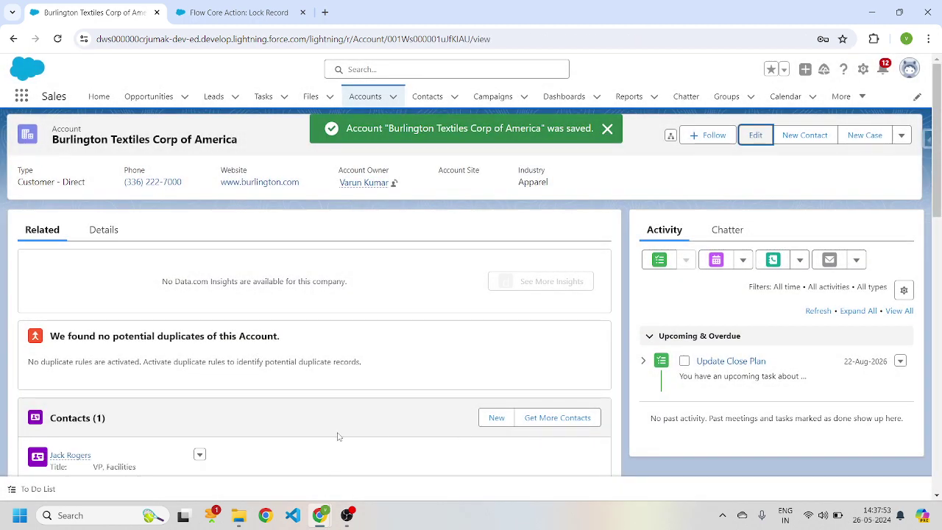
mouse_move(316, 506)
left_click(359, 476)
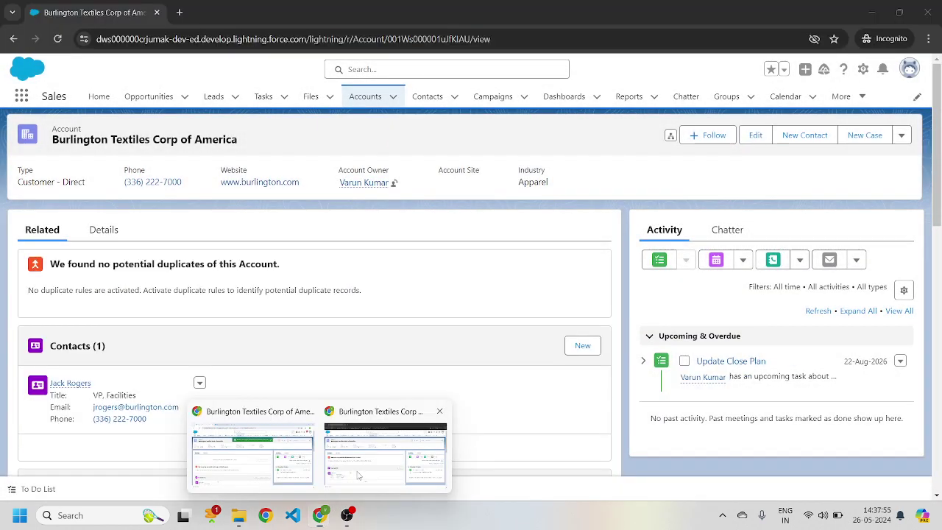
left_click(754, 136)
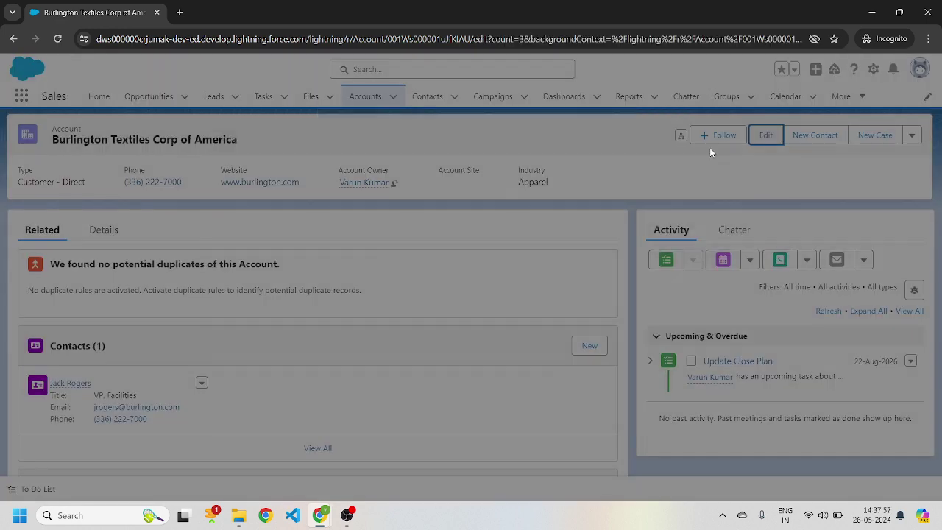
left_click(529, 434)
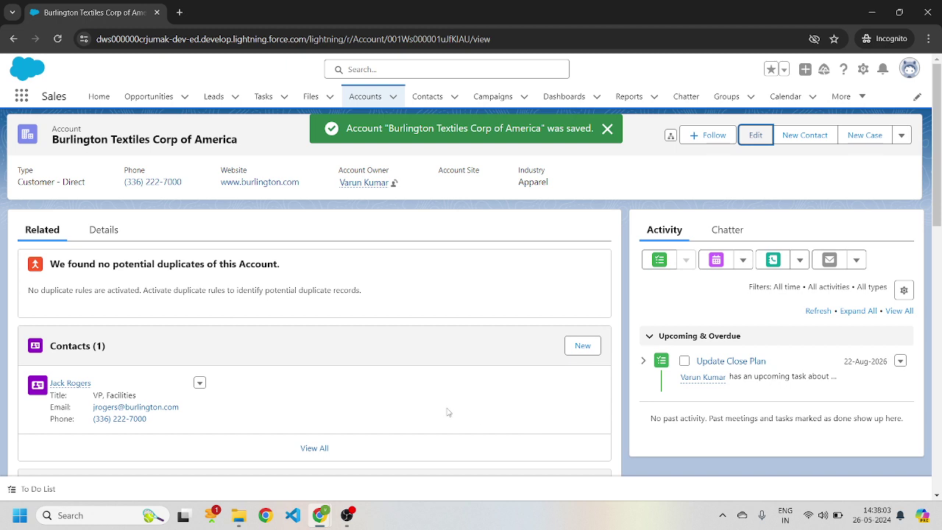
Step: Switch between the windows and edit and save the account again in Incognito
mouse_move(319, 515)
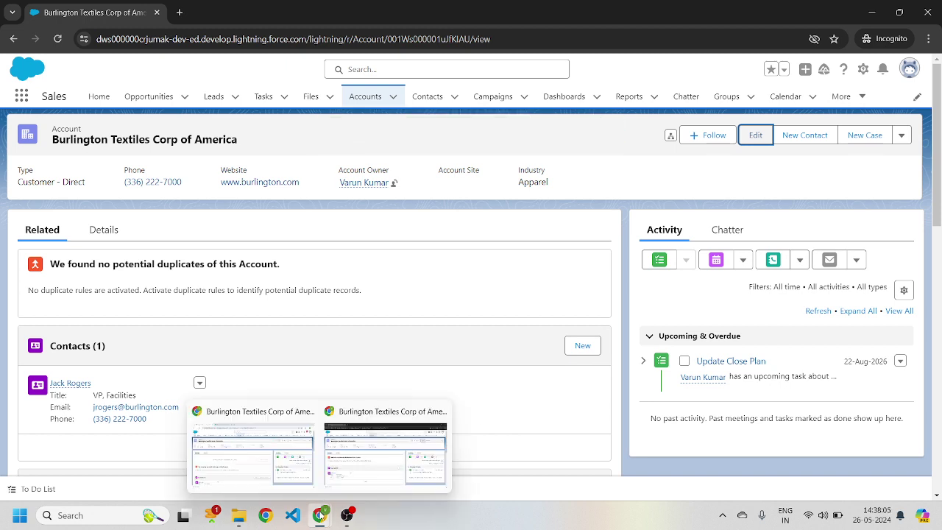
left_click(285, 456)
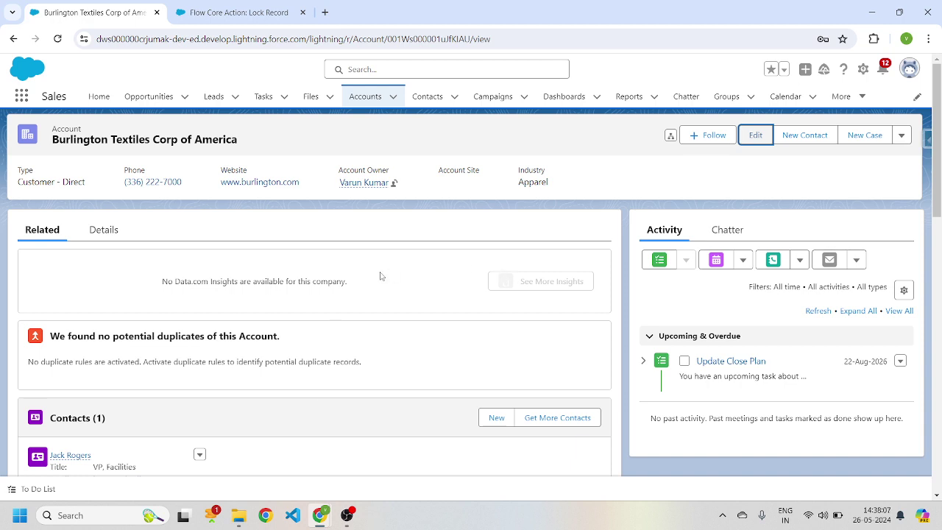
mouse_move(320, 515)
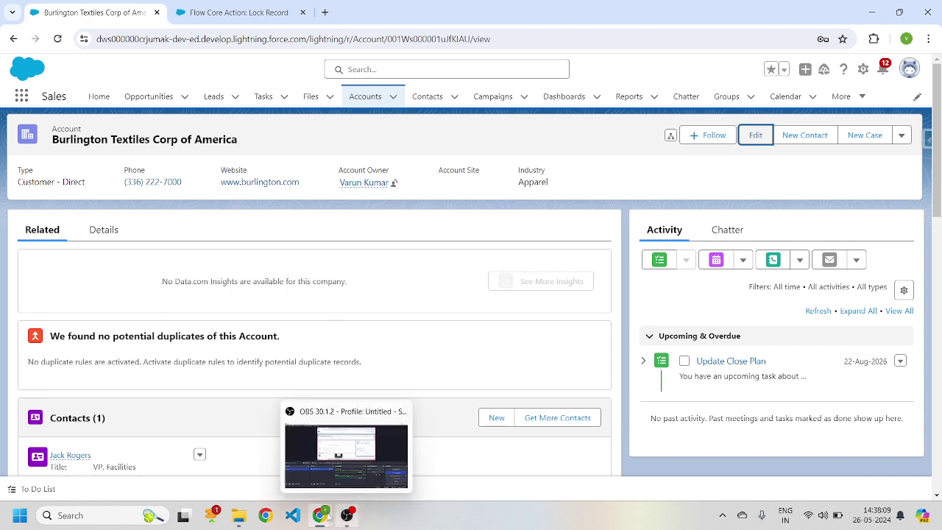
left_click(376, 464)
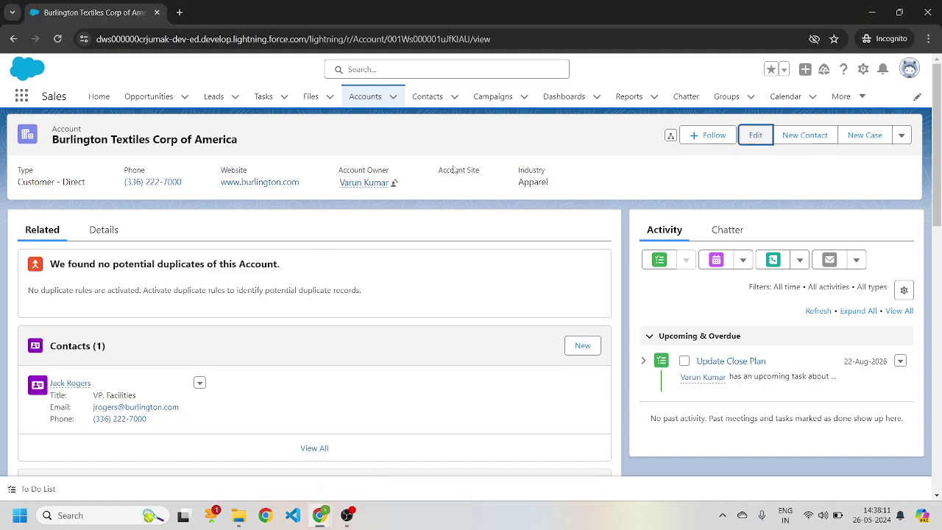
left_click(758, 137)
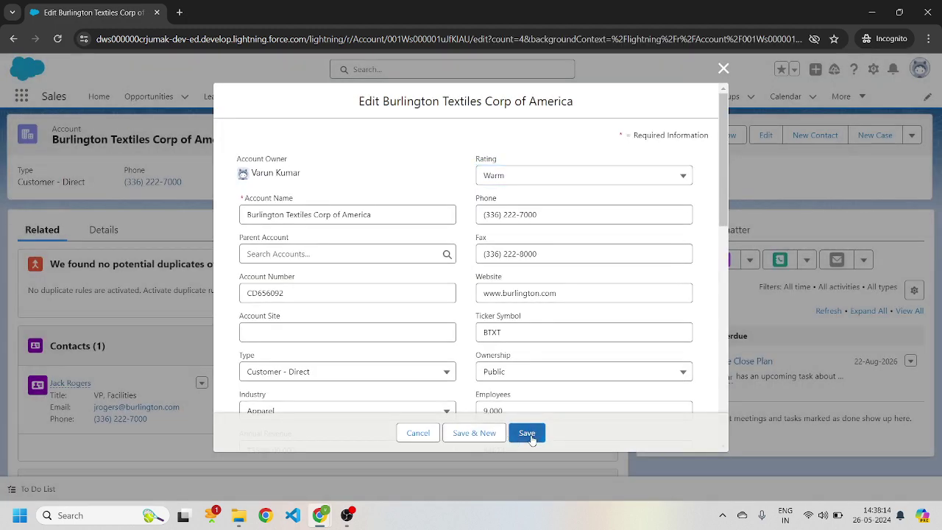
left_click(527, 434)
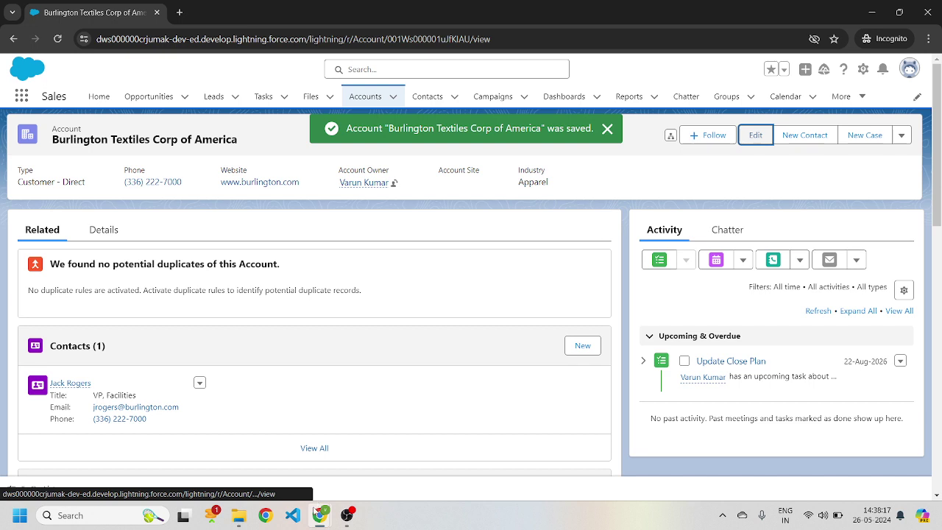
Step: Return to the normal browser window and bring up the Setup options menu
mouse_move(320, 515)
left_click(253, 449)
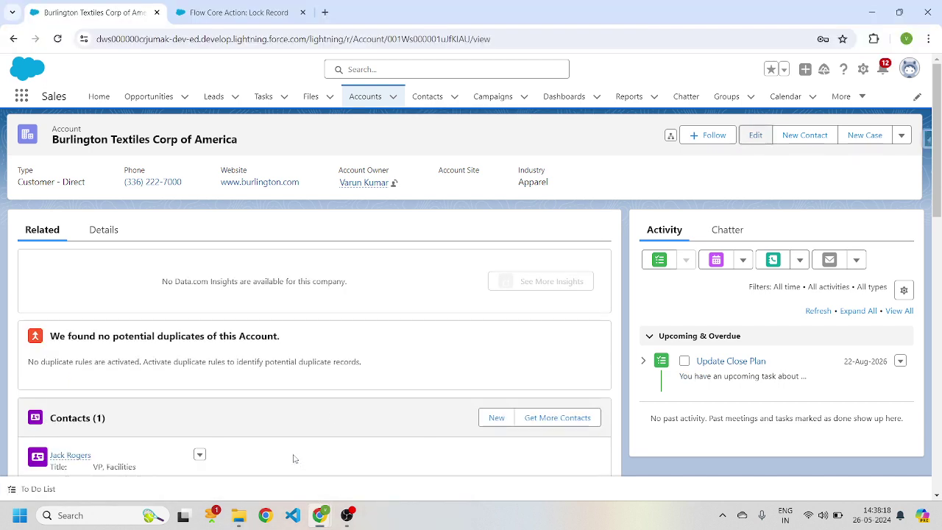
left_click(864, 68)
Step: Open Setup in a new tab, find Flows via Quick Find 'Flow', and start a new flow
left_click(822, 119)
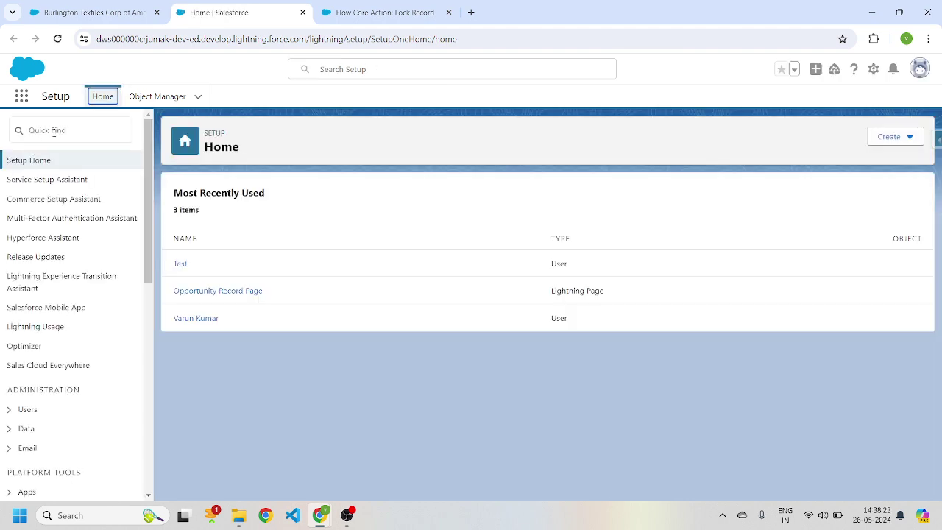
left_click(53, 132)
type("Flow")
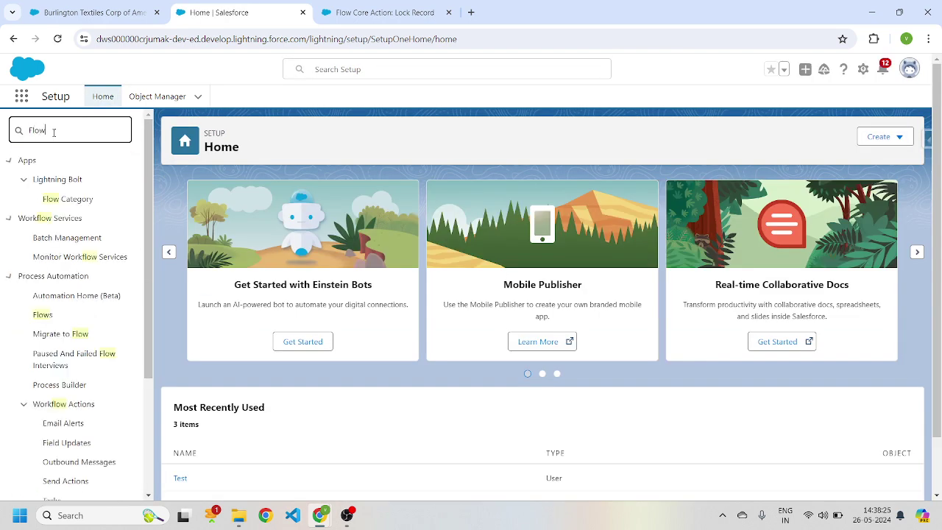
left_click(33, 317)
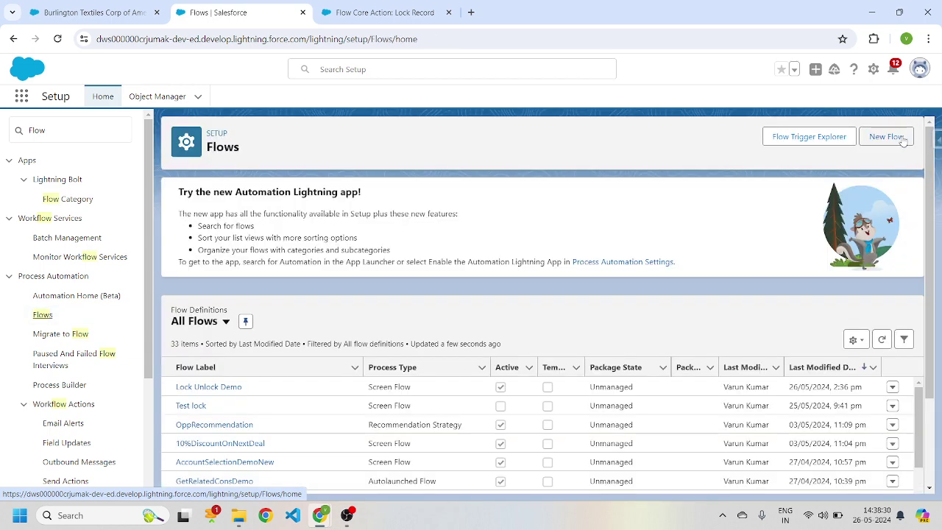
left_click(902, 139)
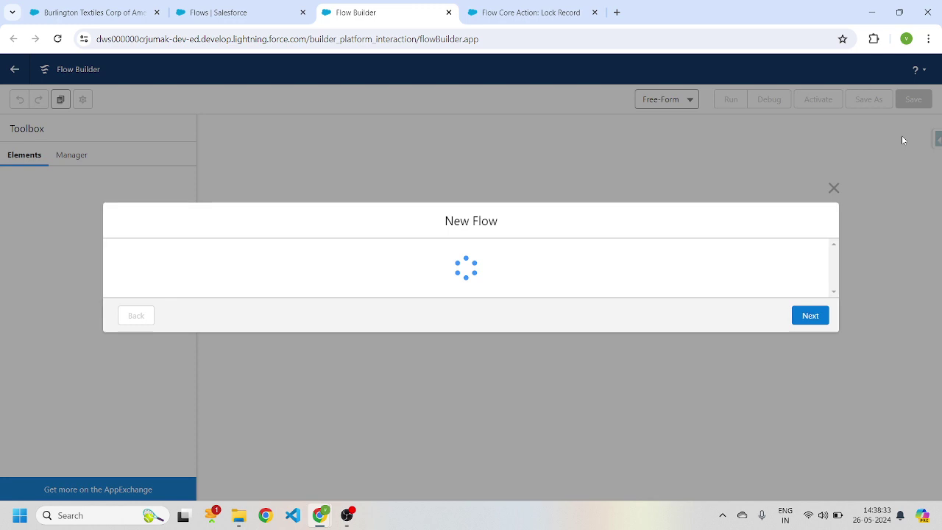
Step: Create a blank Screen Flow and insert a Screen element after the Start element
left_click(814, 342)
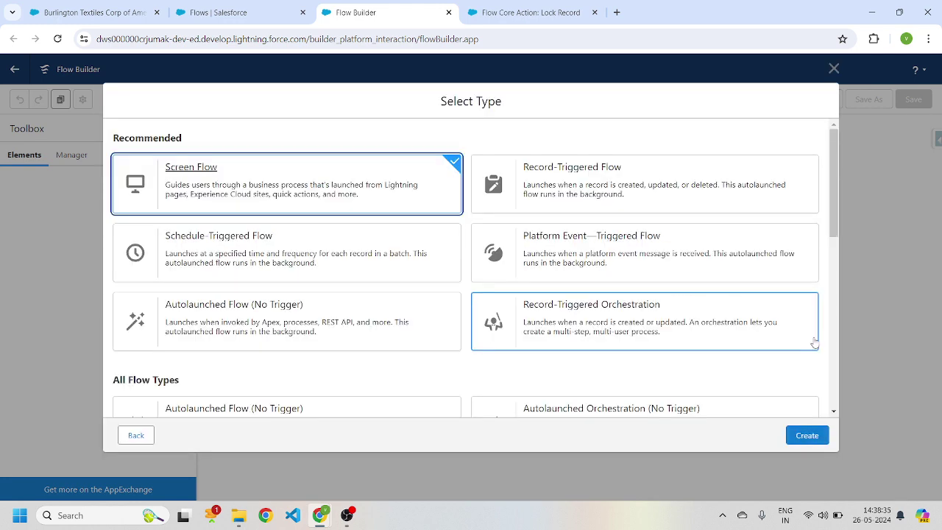
left_click(799, 431)
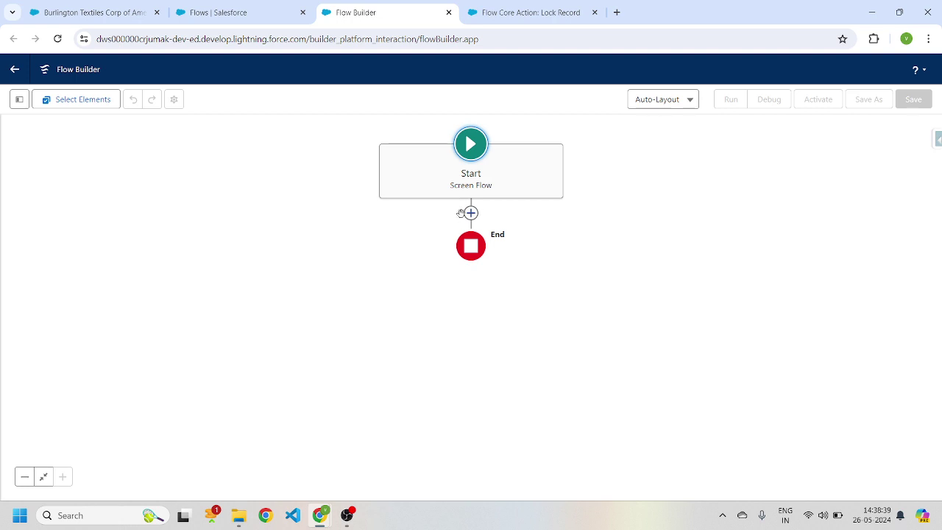
left_click(470, 212)
left_click(452, 272)
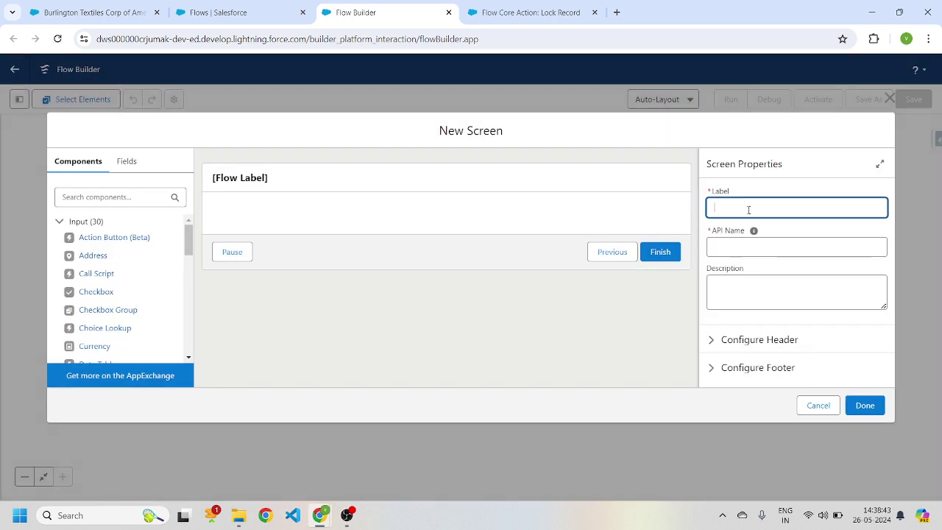
Step: Label the screen LockUnlockDemo and add a required Text input labelled AccountId
type("L")
left_click(773, 156)
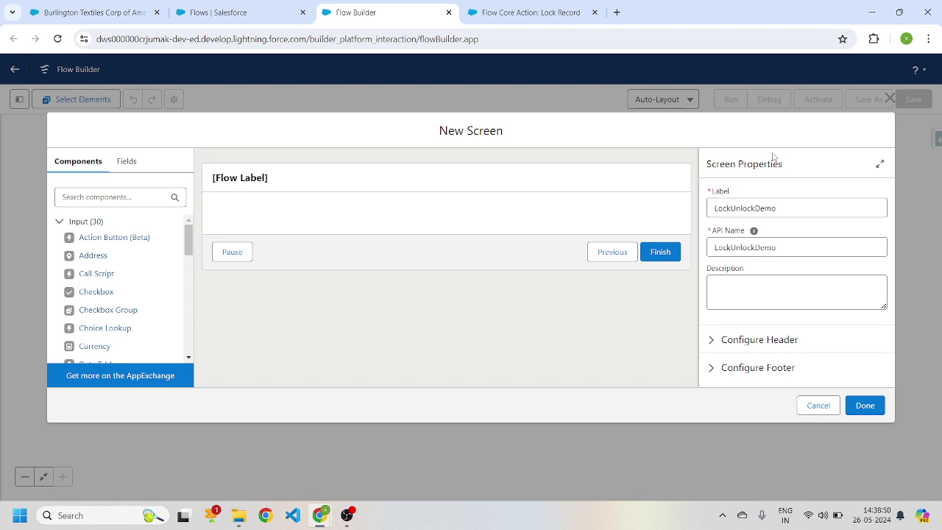
left_click(97, 197)
type("tex")
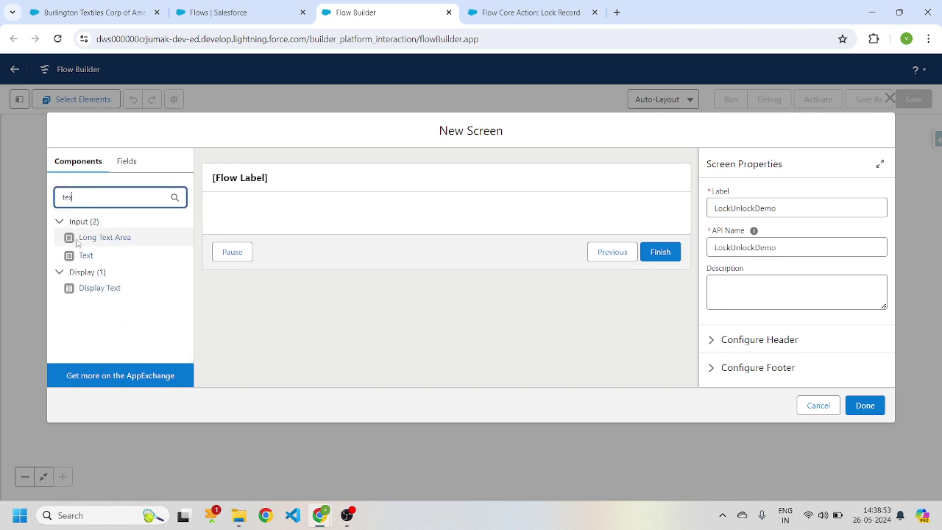
left_click_drag(86, 255, 280, 219)
left_click(833, 208)
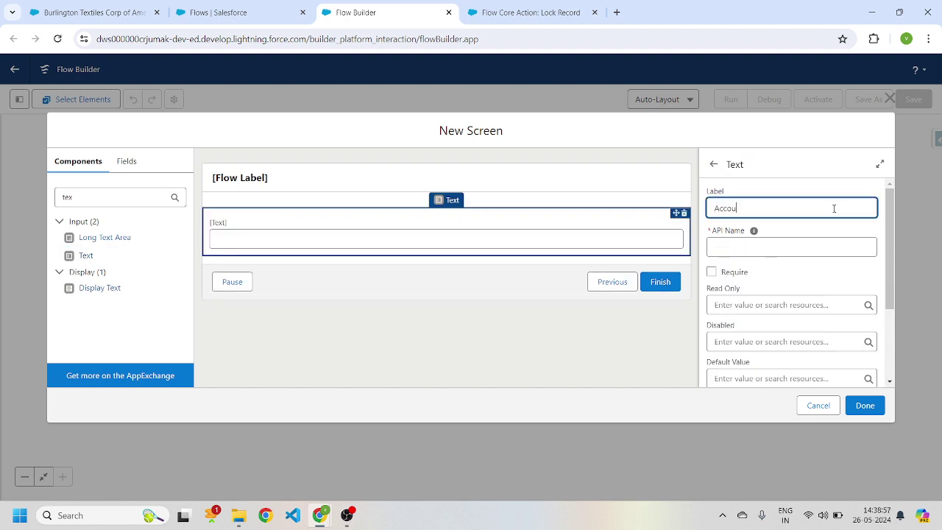
left_click(830, 153)
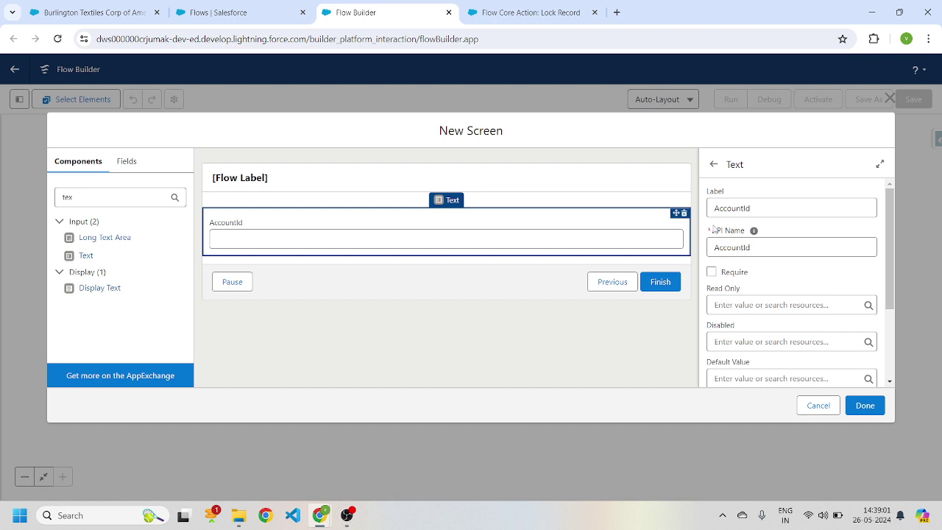
left_click(711, 272)
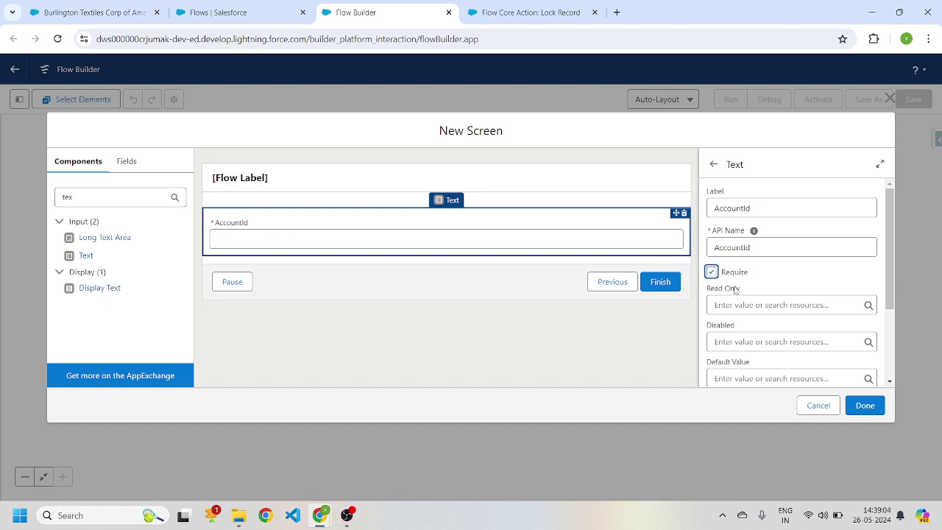
left_click(864, 405)
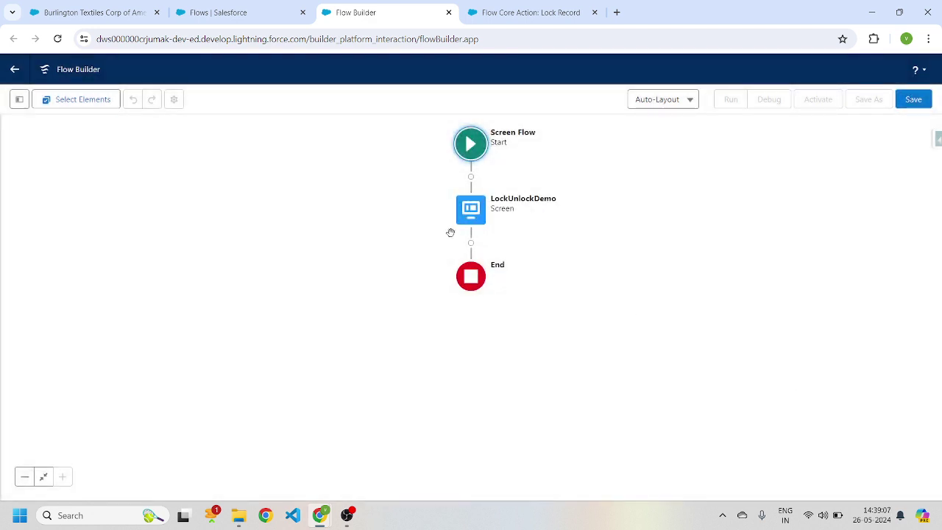
Step: Add an action after the LockUnlockDemo screen and choose Lock Record from a 'lock' search
left_click(471, 244)
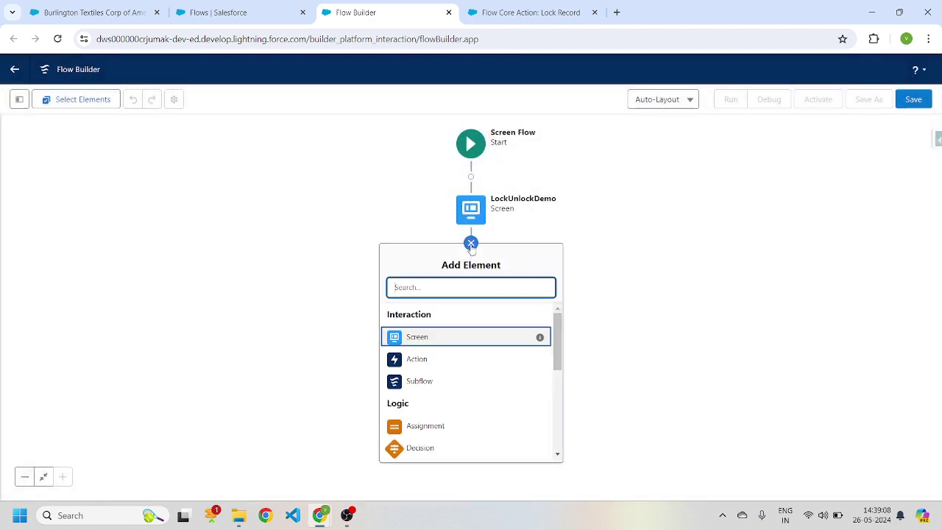
left_click(444, 358)
left_click(765, 188)
type("lock")
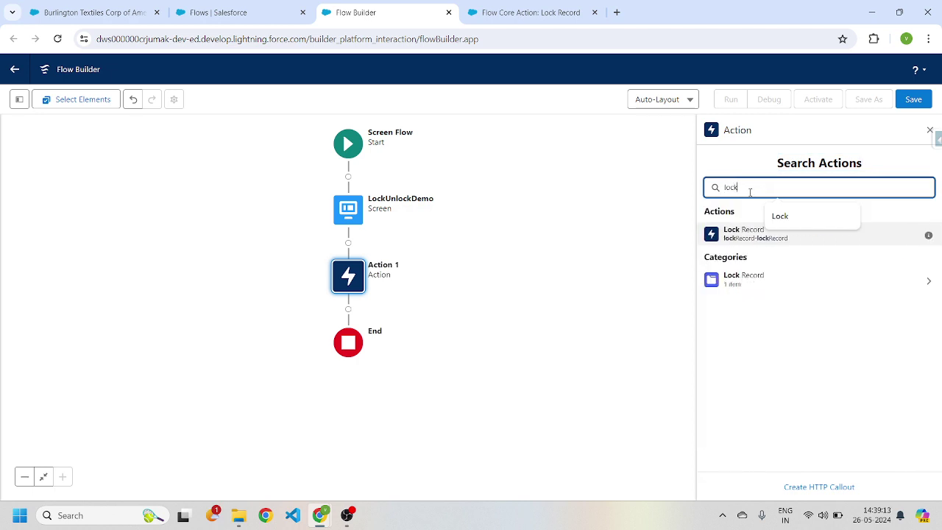
left_click(740, 232)
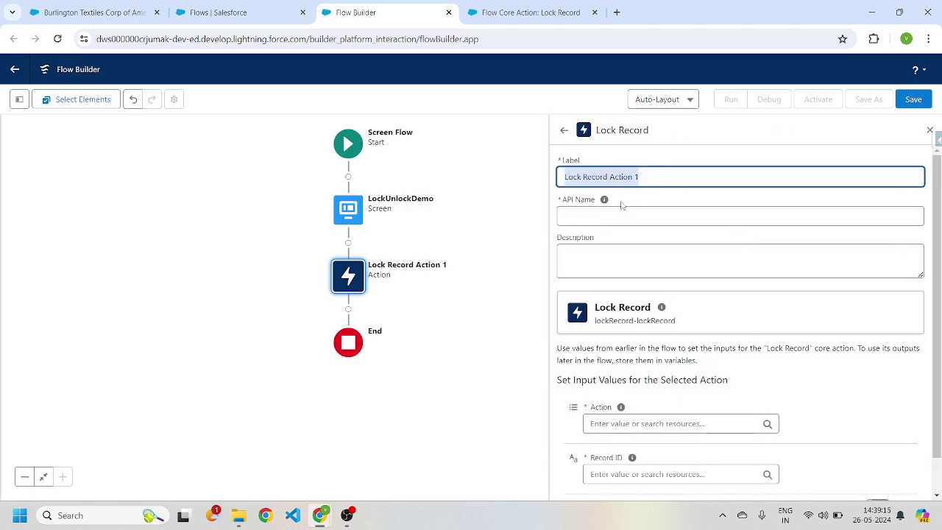
Step: Label the action LockAccountRecord so its API name fills in to match
type("L")
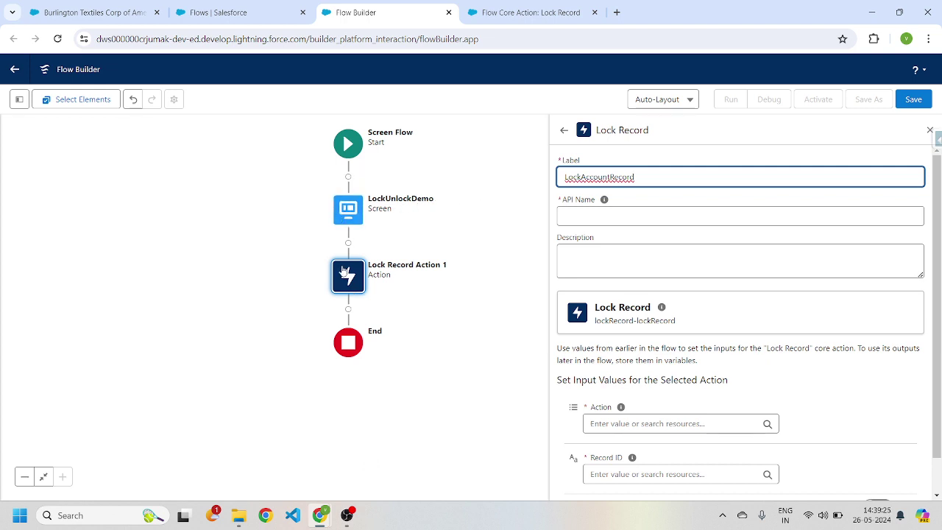
left_click(679, 203)
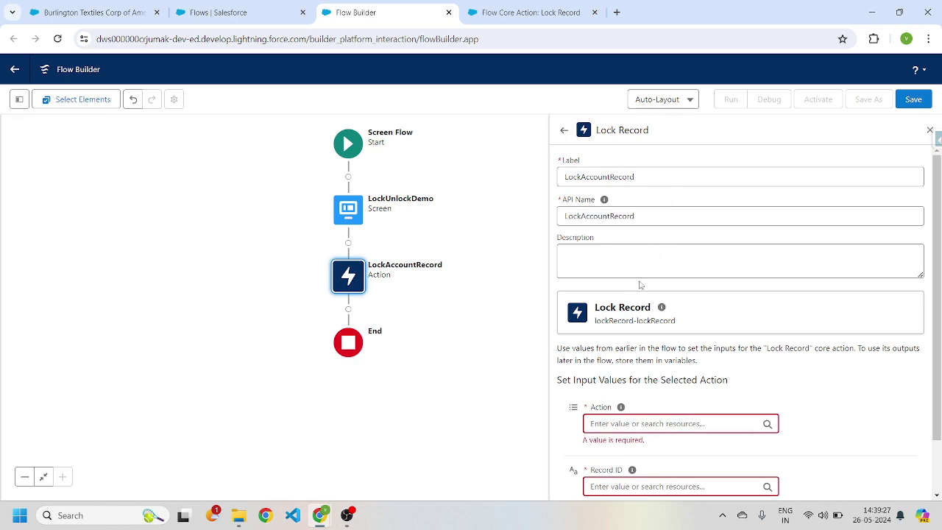
scroll(638, 298, "down", 1)
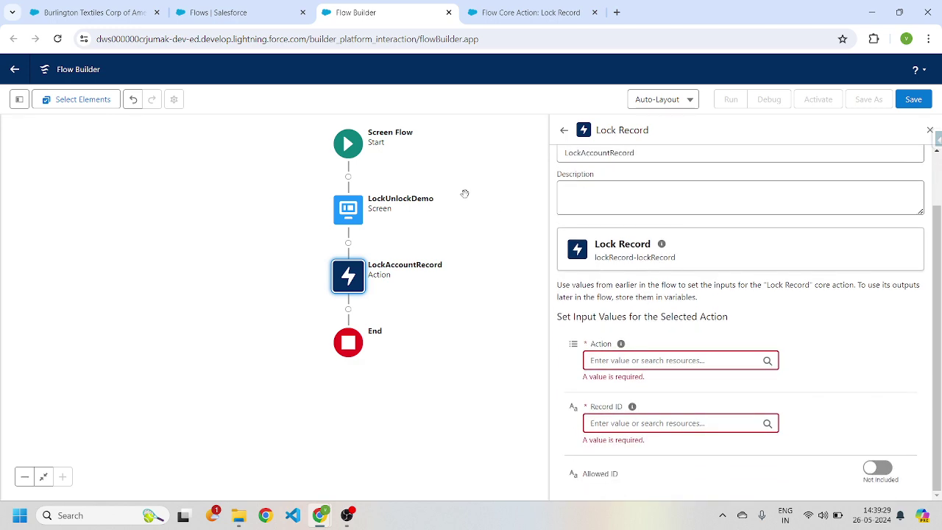
Step: Copy the valid value Lock from the help page and set it as the Action input
left_click(515, 20)
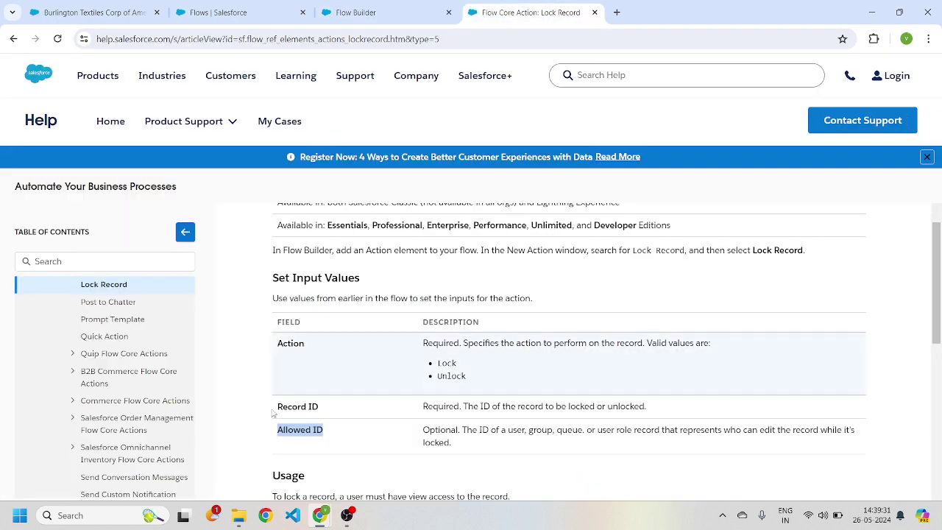
left_click(447, 361)
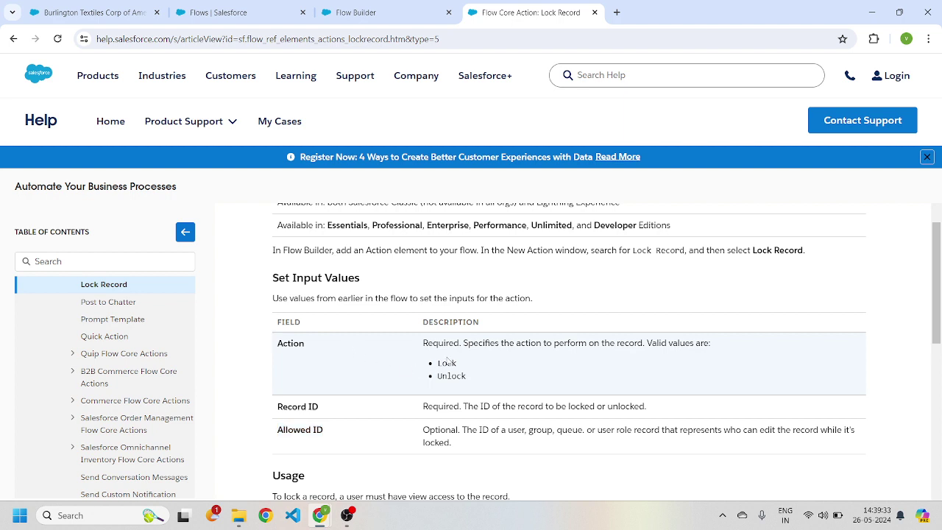
double_click(447, 363)
key("ctrl+c")
left_click(383, 12)
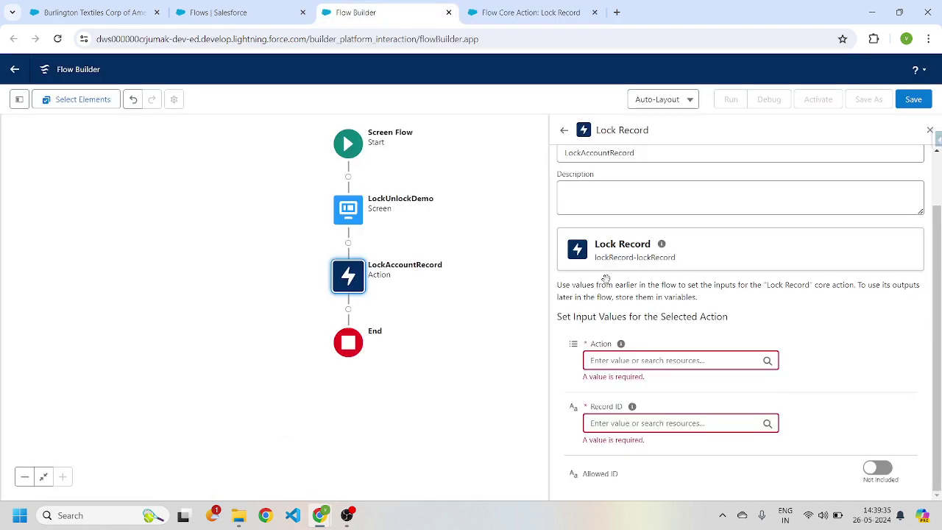
left_click(685, 360)
key("ctrl+v")
left_click(773, 337)
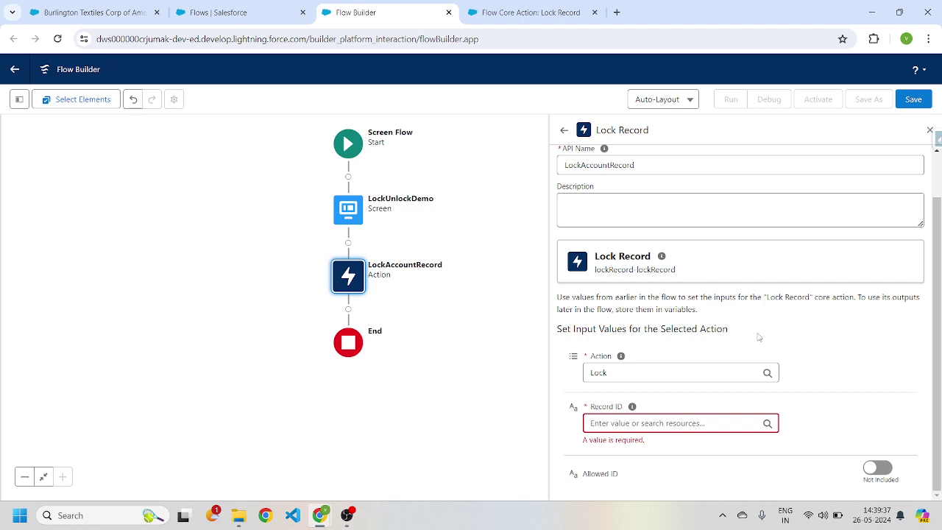
Step: Set Record ID to the LockUnlockDemo screen's AccountId component
left_click(613, 420)
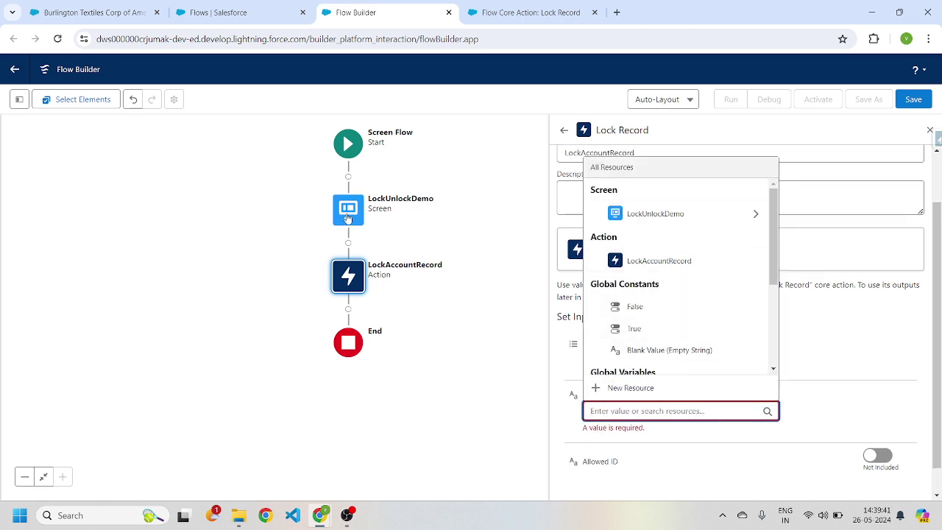
left_click(725, 214)
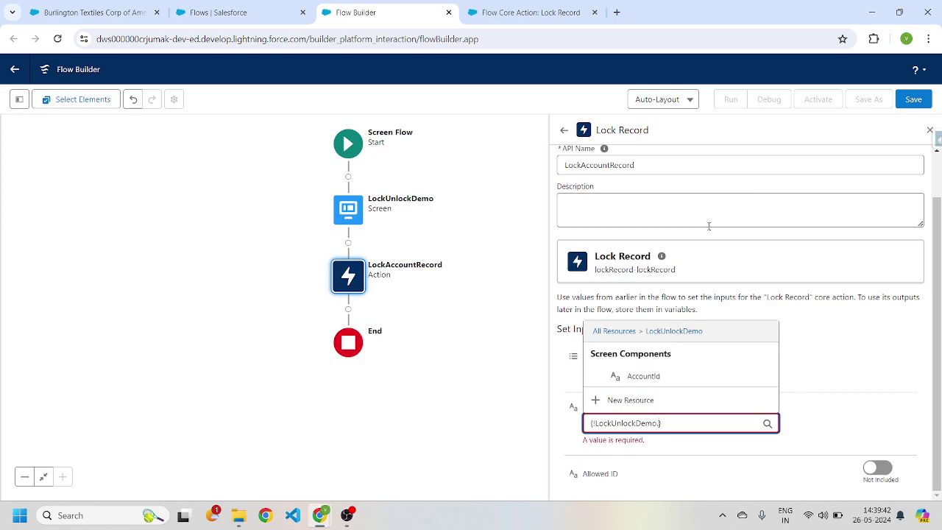
left_click(653, 375)
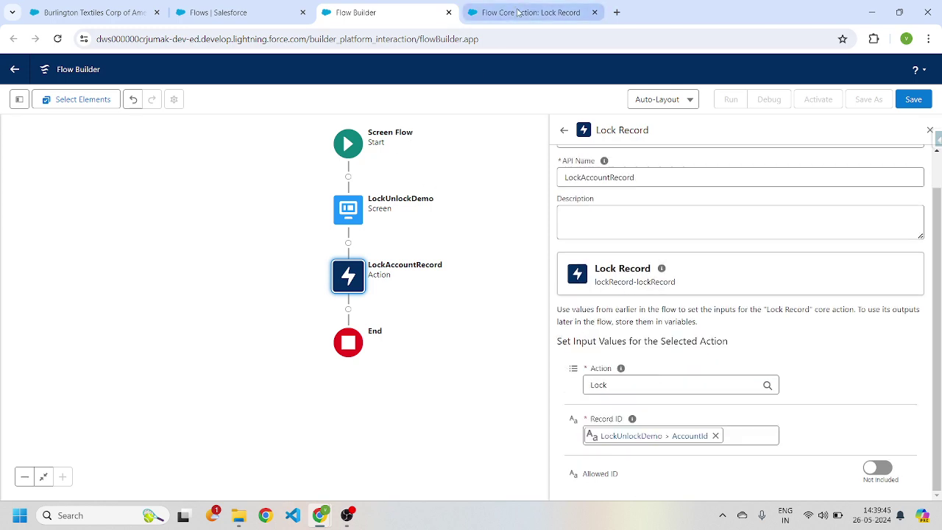
Step: Recheck the help page and leave the optional Allowed ID input not included
left_click(519, 13)
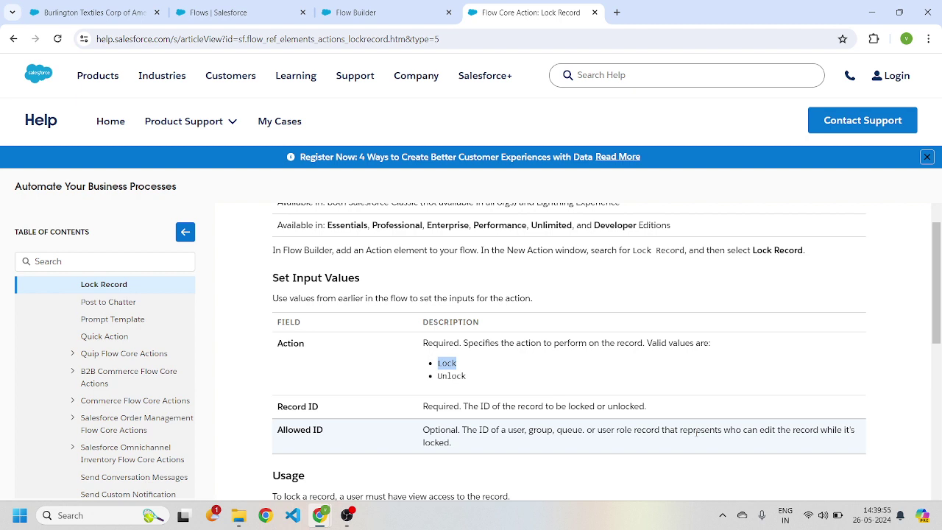
left_click(380, 18)
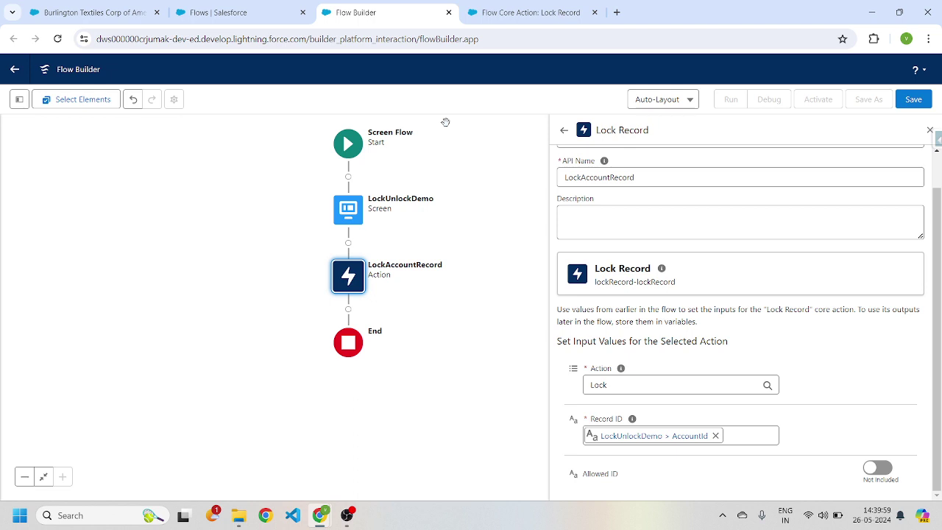
left_click(873, 468)
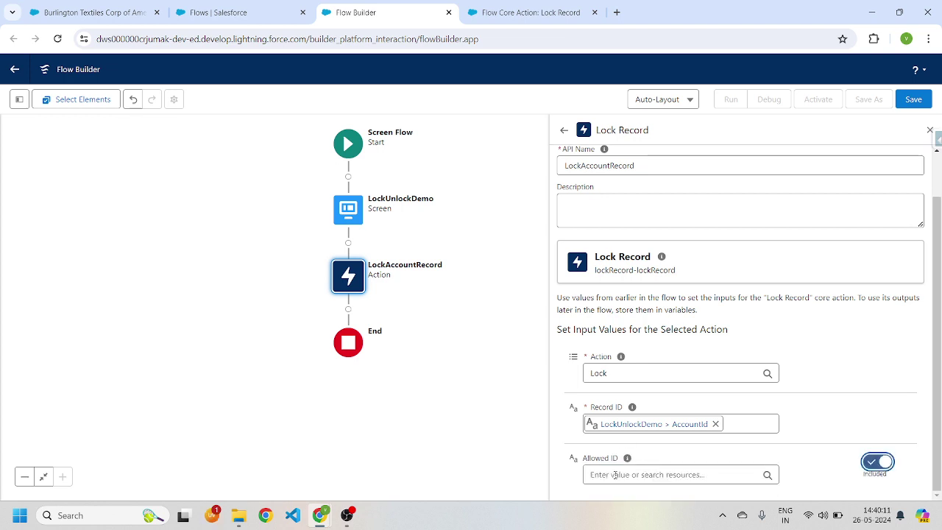
left_click(878, 461)
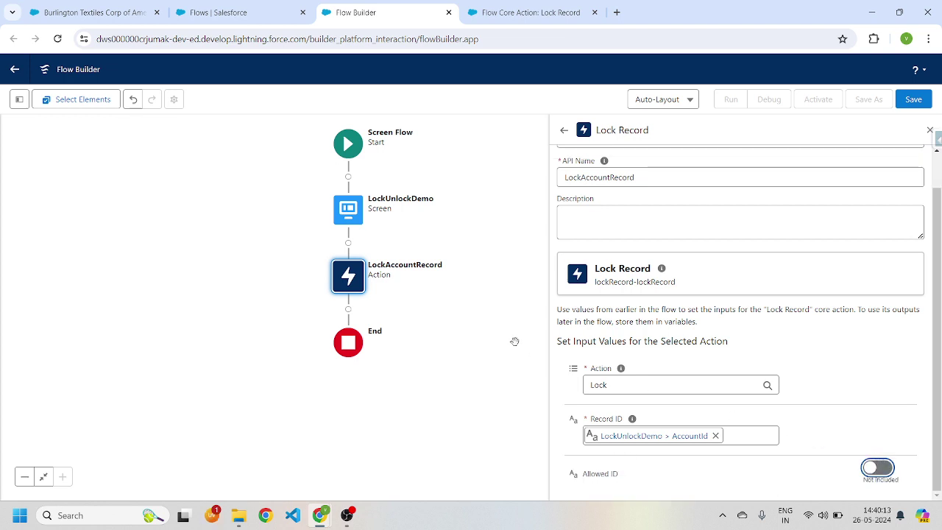
Step: Save the flow with label LockUnlockDemo, activate it, and launch a Debug run
left_click(914, 99)
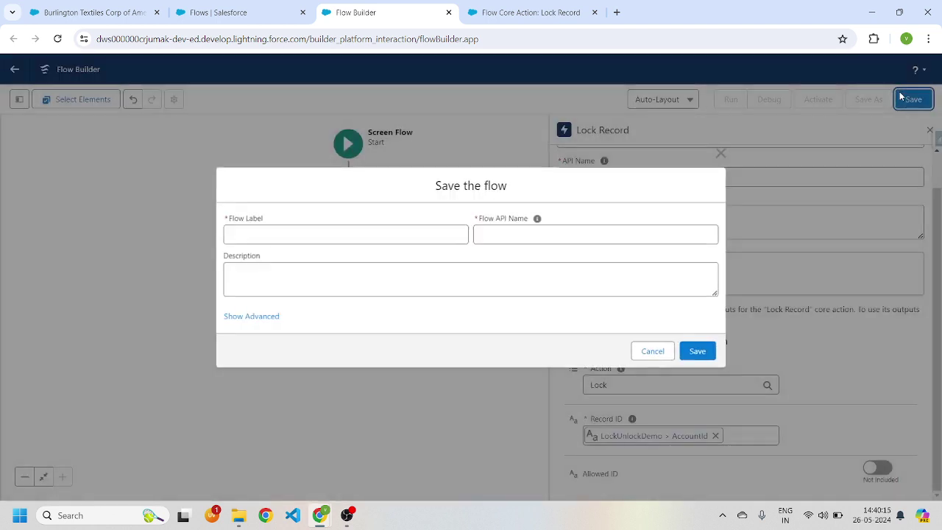
left_click(363, 233)
type("LockUnlockDemo")
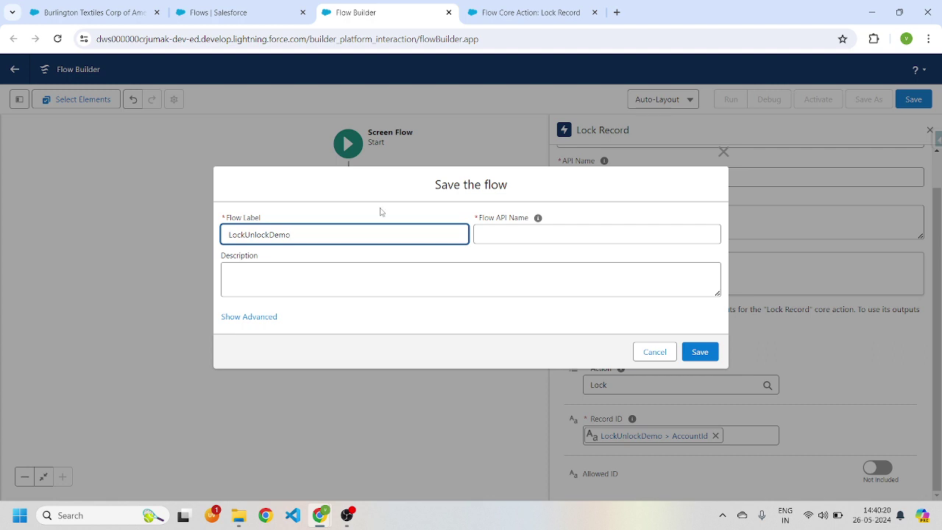
left_click(380, 212)
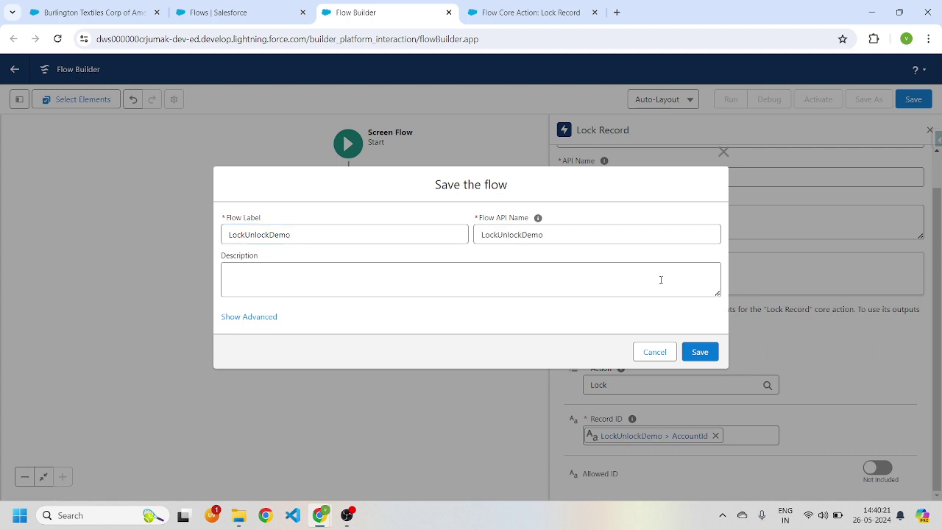
left_click(692, 351)
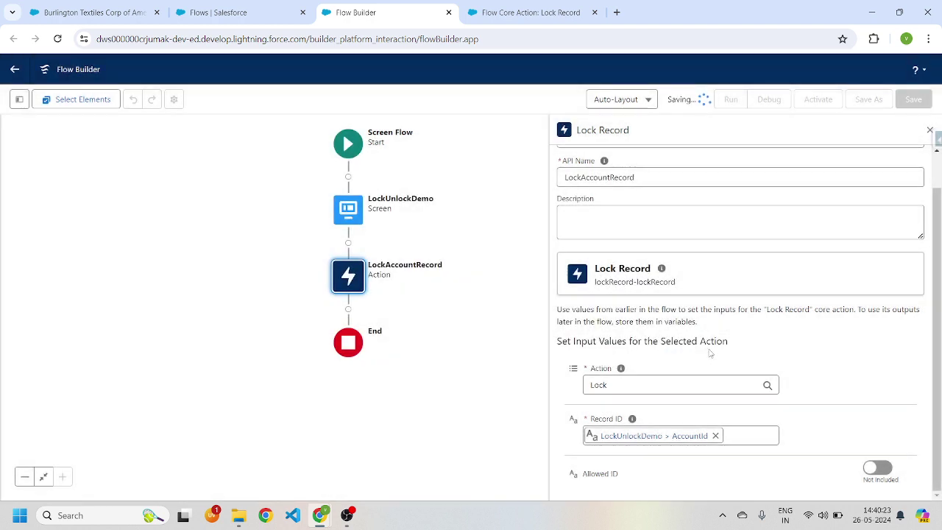
left_click(814, 101)
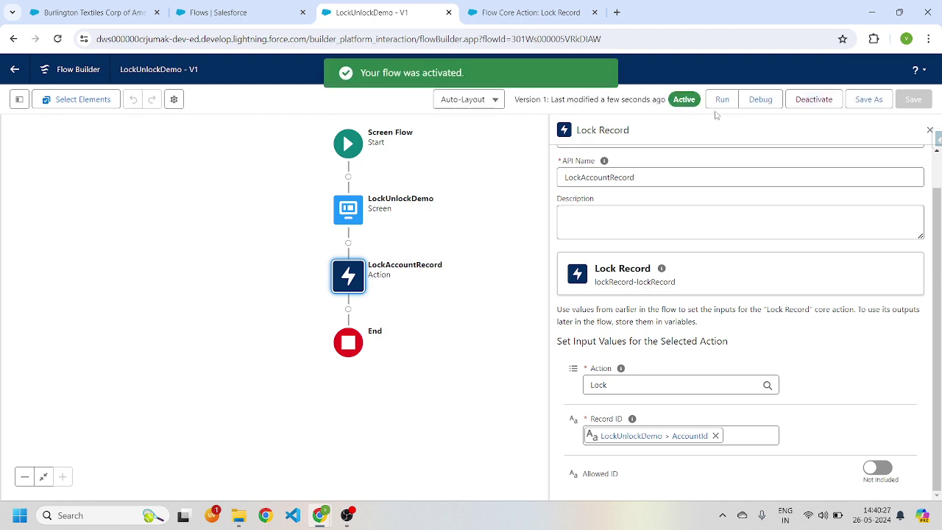
left_click(760, 99)
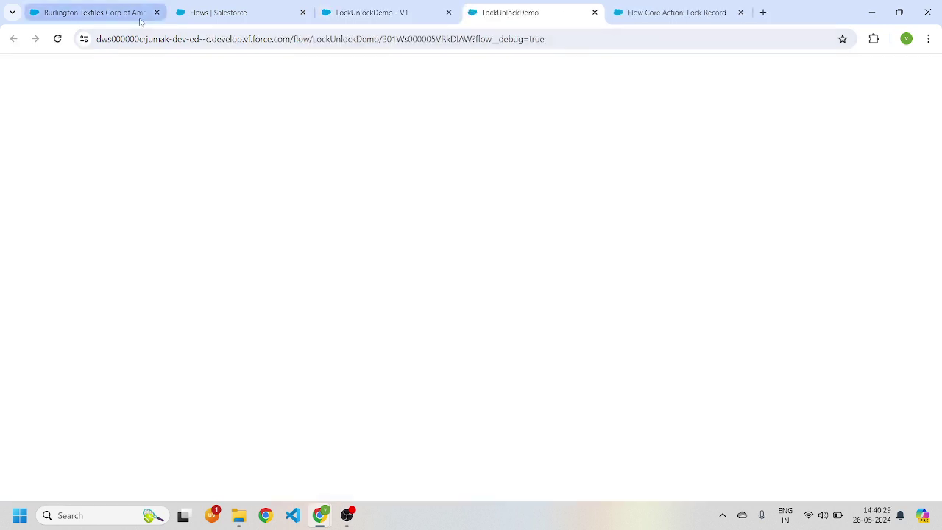
Step: Copy the Burlington Textiles account's record ID from its page and return to the debug tab
left_click(140, 19)
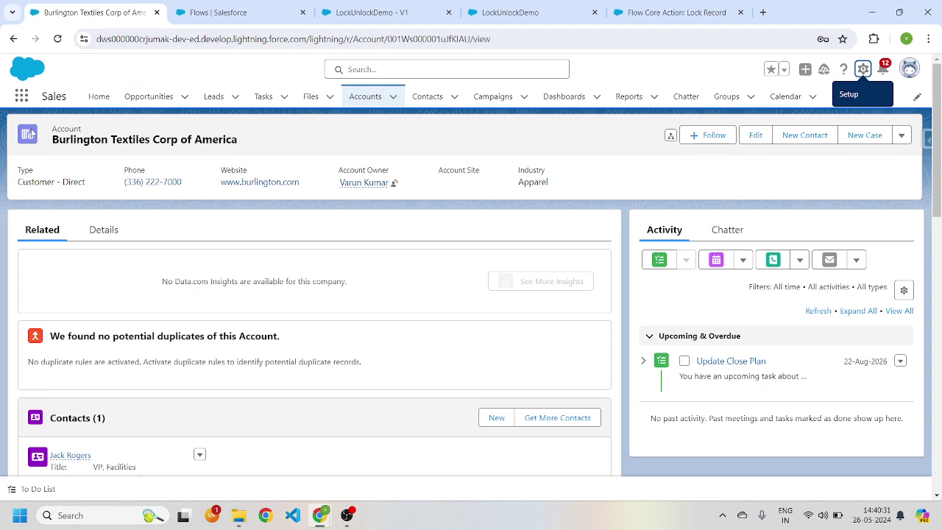
left_click_drag(54, 140, 234, 142)
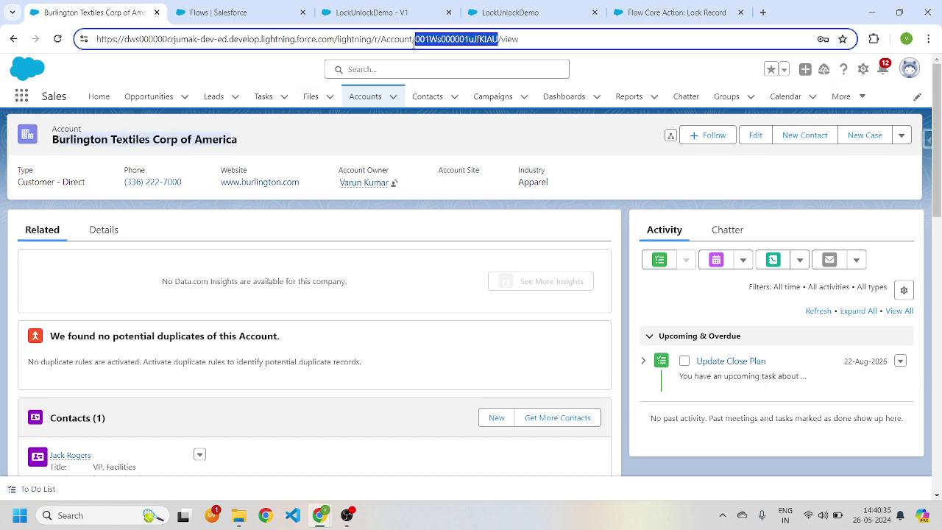
left_click(651, 15)
left_click(372, 12)
left_click(487, 15)
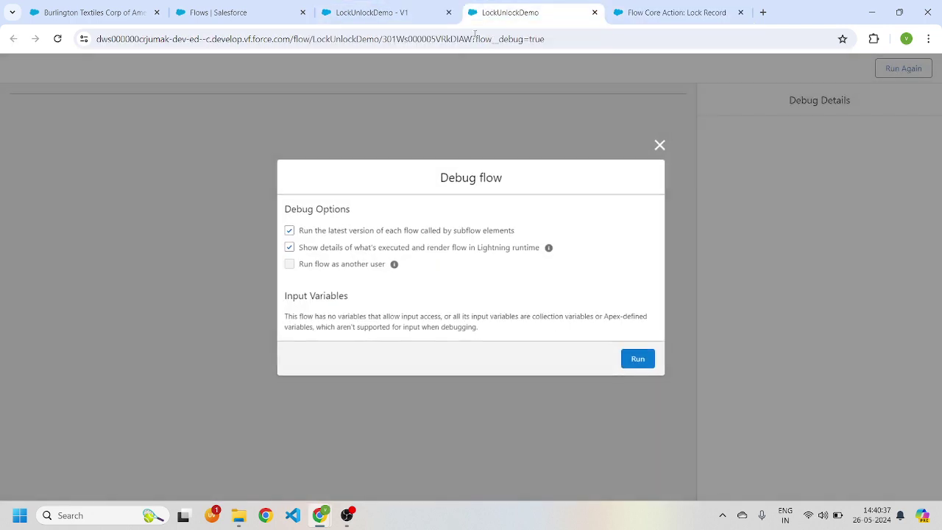
Step: Run the debug with the copied ID pasted into AccountId, locking the account
left_click(641, 360)
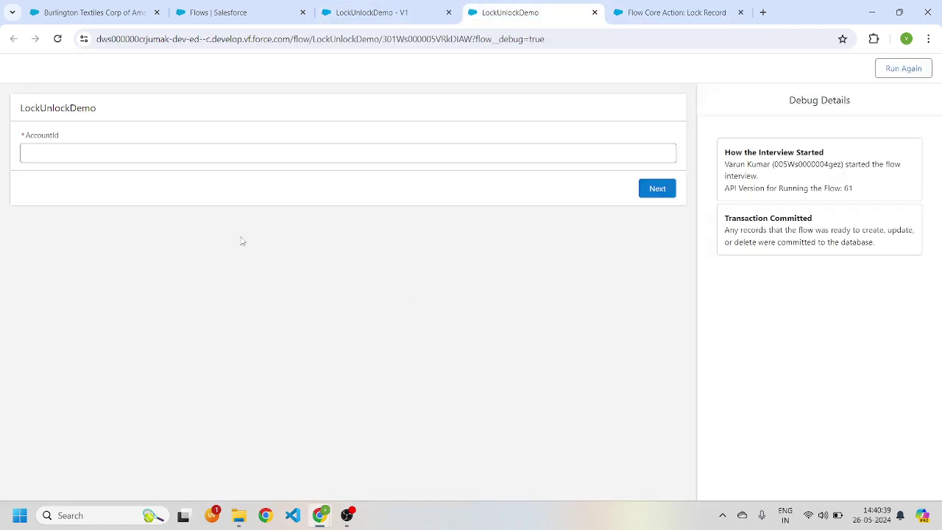
left_click(77, 156)
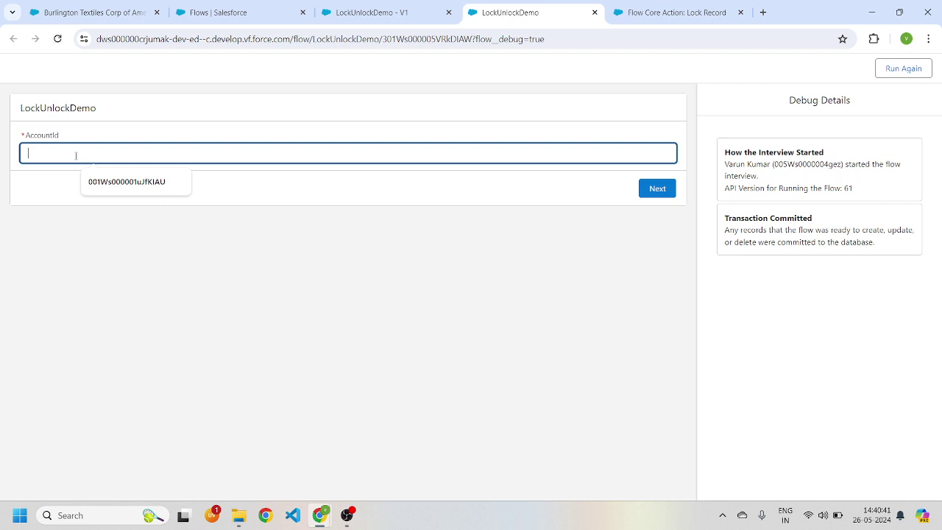
left_click(183, 193)
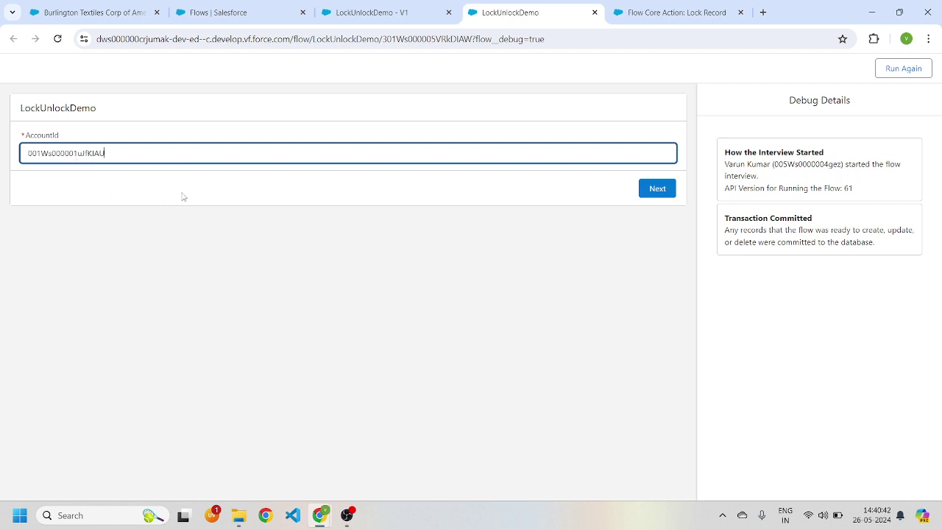
left_click(662, 194)
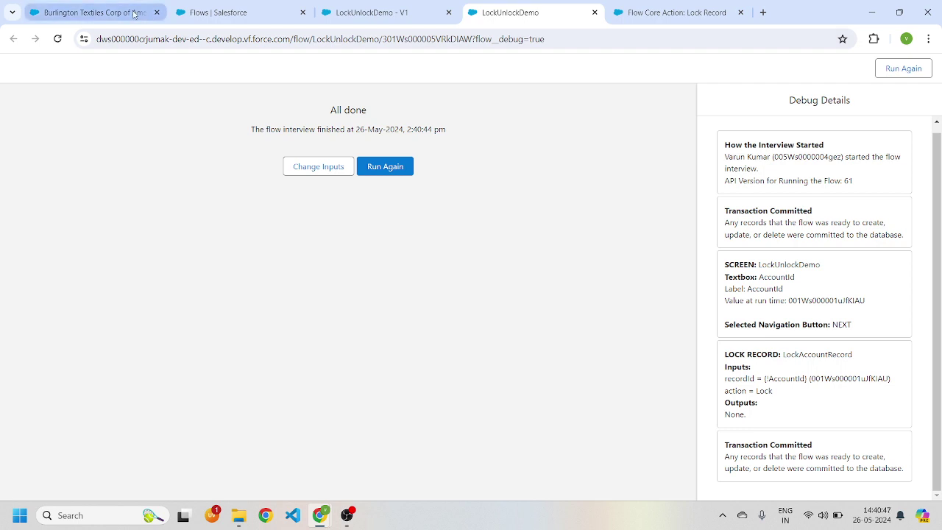
mouse_move(330, 512)
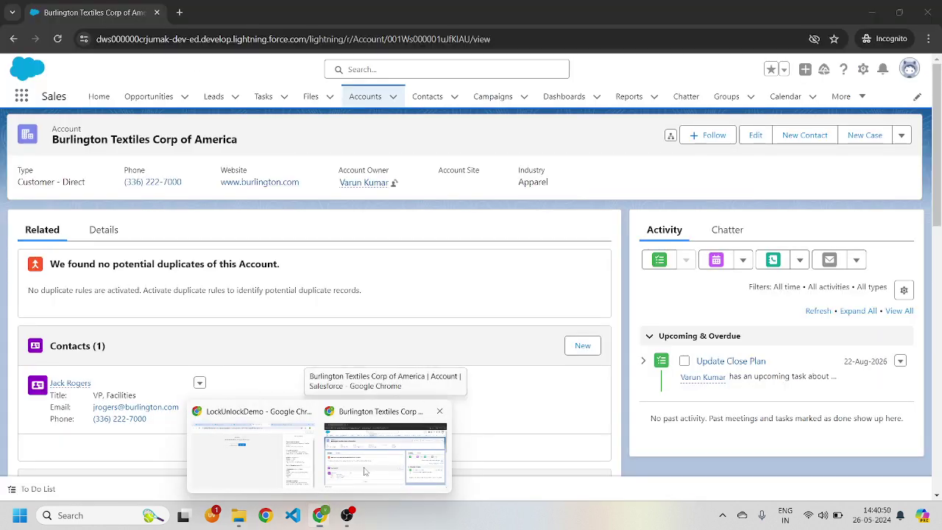
Step: Try saving an edit to the locked account in Incognito, then cancel the blocked edit
left_click(385, 449)
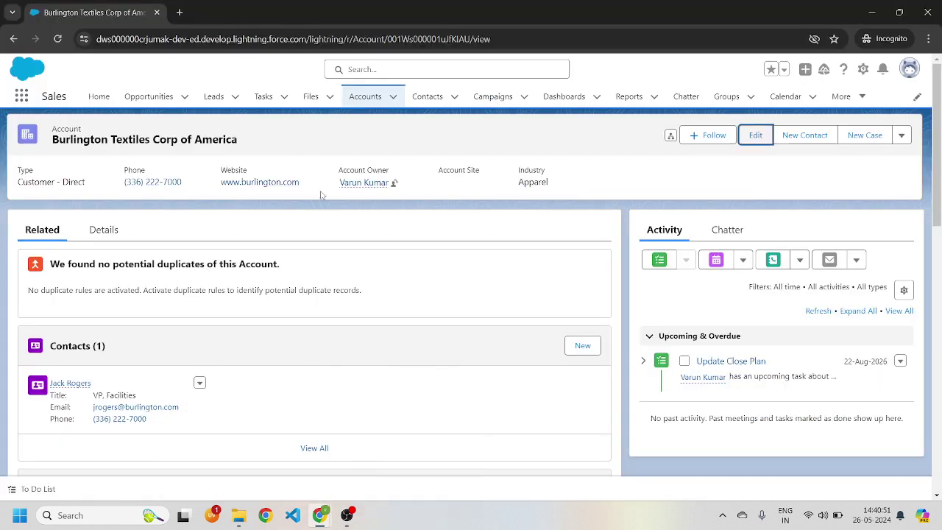
left_click(751, 143)
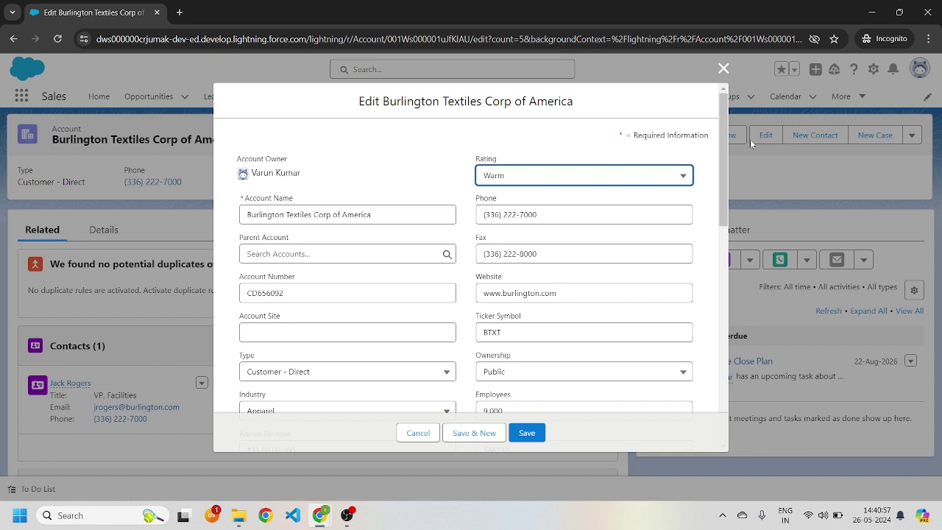
left_click(528, 434)
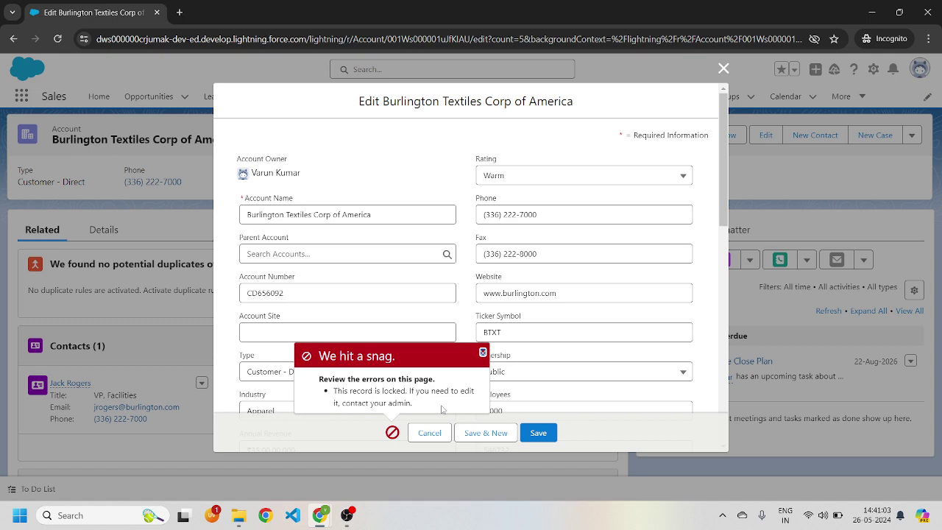
left_click(429, 433)
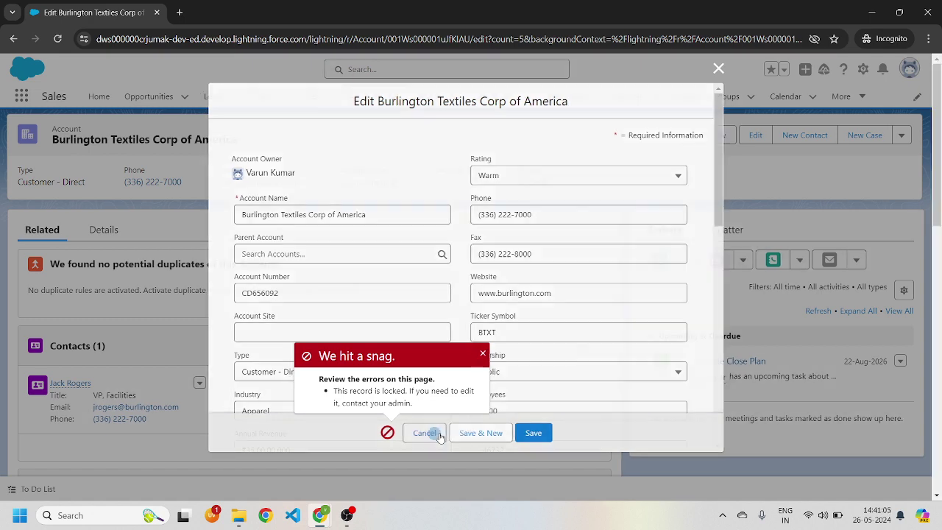
Step: Edit and save the locked account from the admin session, then view the Lock Record help's Usage section
mouse_move(319, 511)
left_click(304, 475)
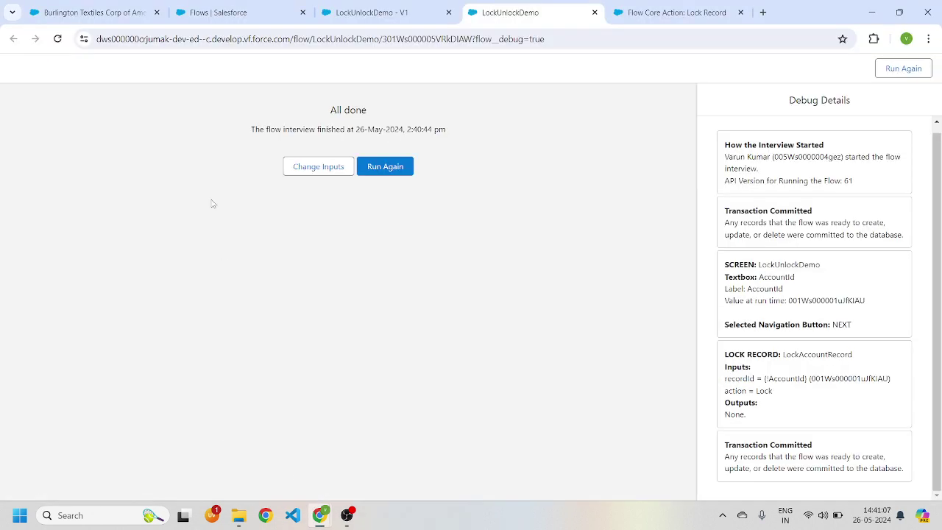
left_click(118, 13)
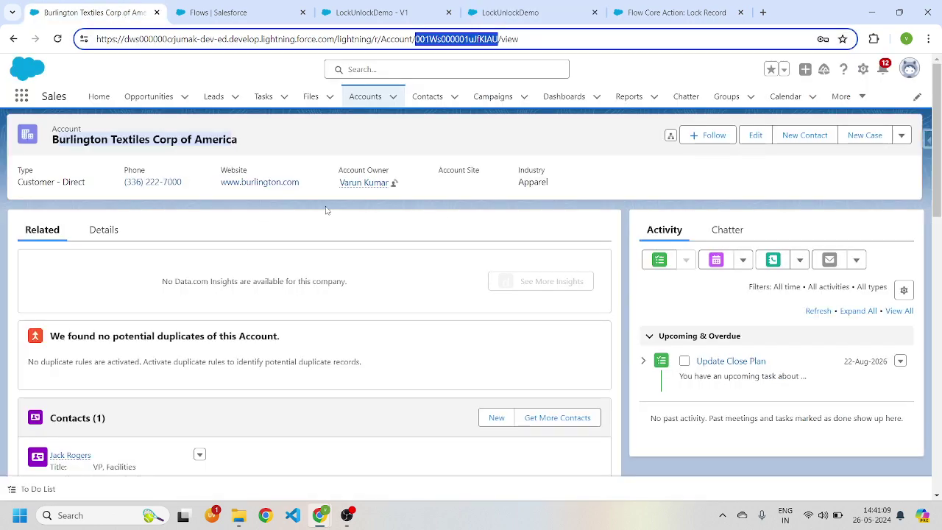
left_click(755, 135)
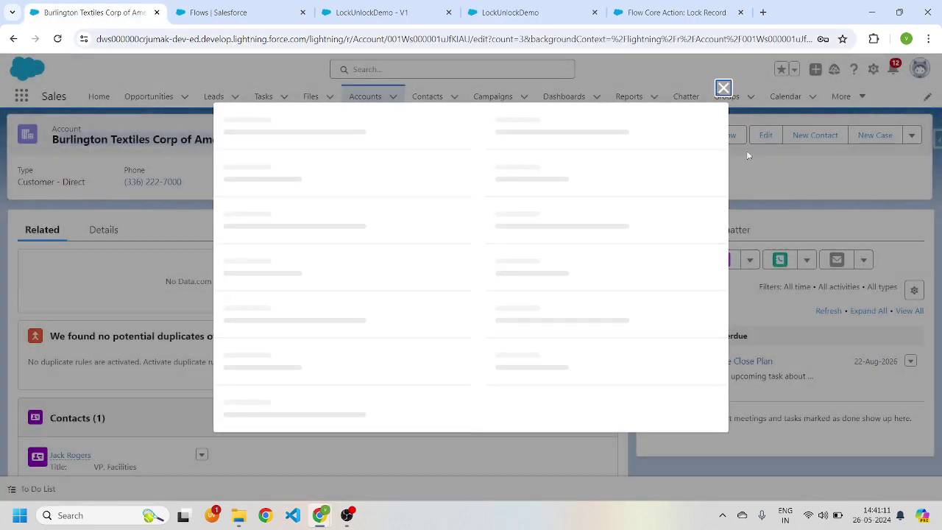
scroll(527, 393, "down", 5)
left_click(522, 431)
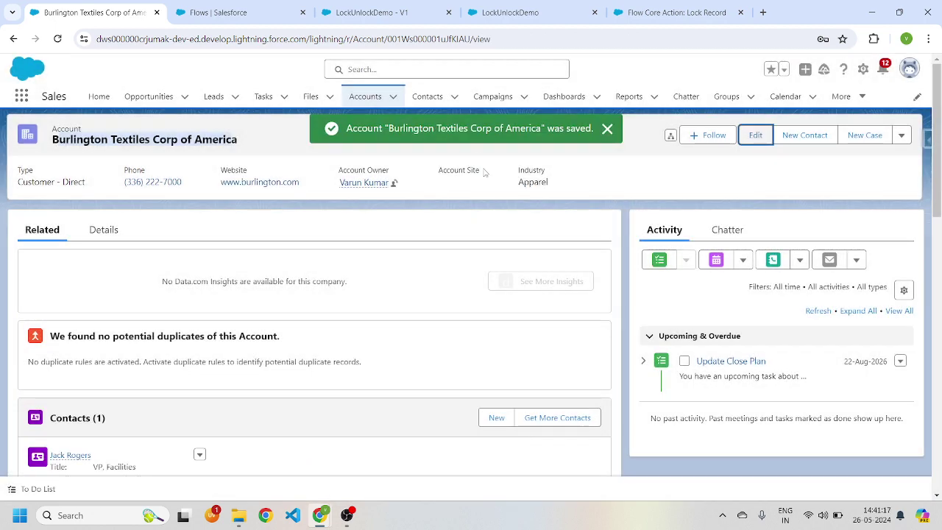
left_click(699, 13)
scroll(543, 362, "down", 3)
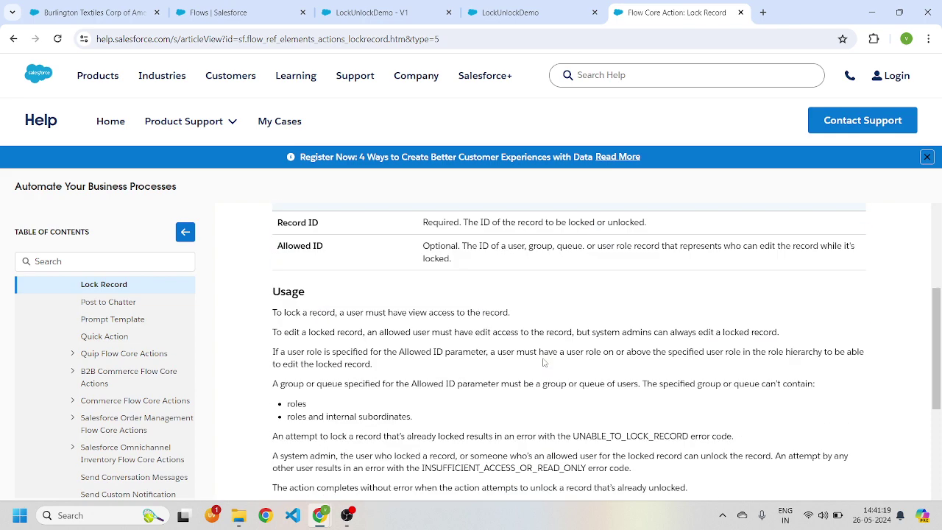
Step: Read the Lock Record help's note on the INSUFFICIENT_ACCESS_OR_READ_ONLY error, then return to the V1 flow
scroll(543, 362, "down", 1)
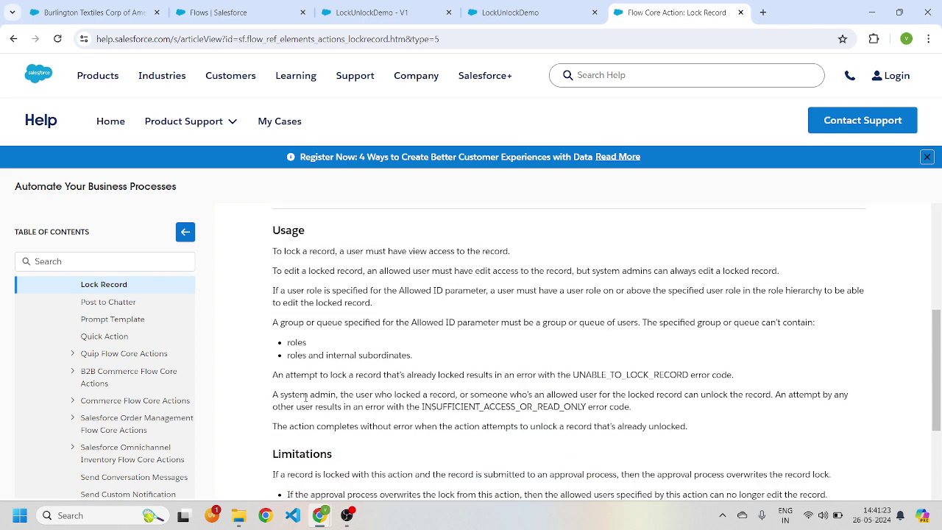
left_click_drag(272, 395, 307, 395)
double_click(465, 407)
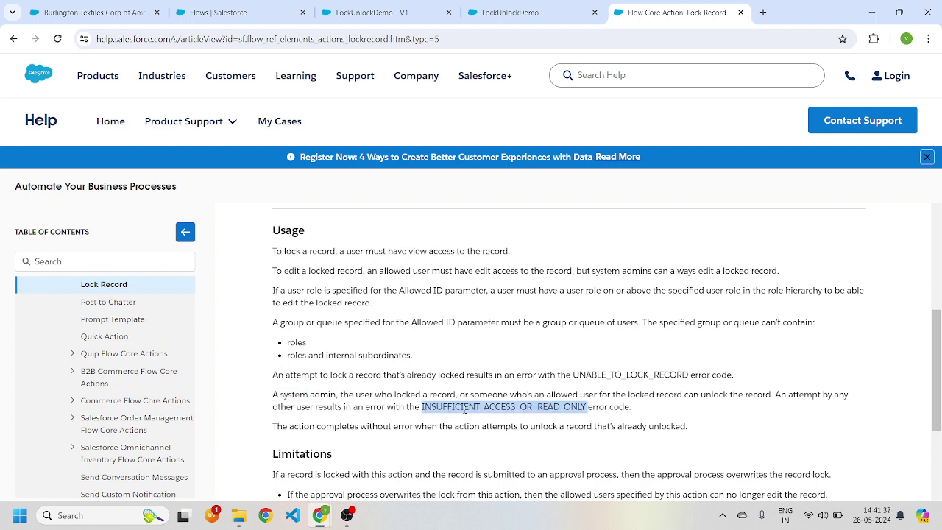
left_click(401, 19)
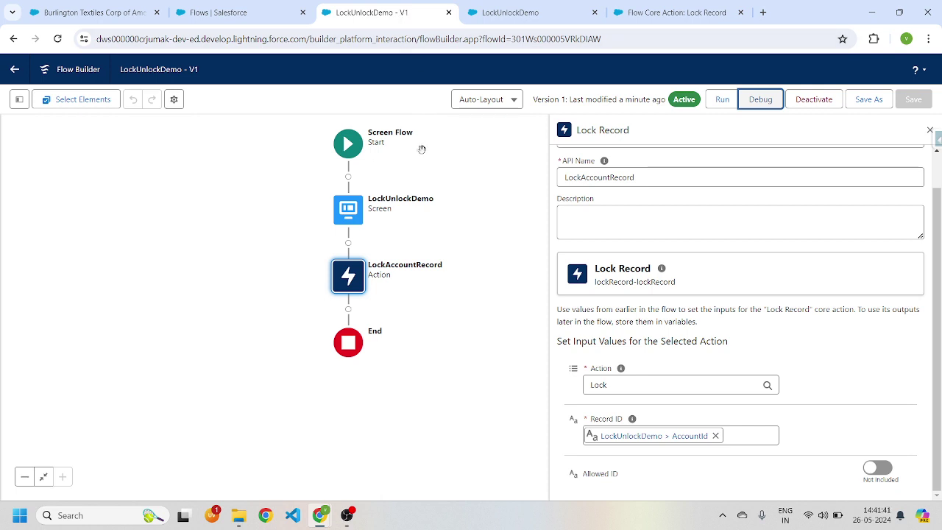
Step: Open the LockAccountRecord action and copy the value 'Unlock' from the Lock Record help
left_click(357, 278)
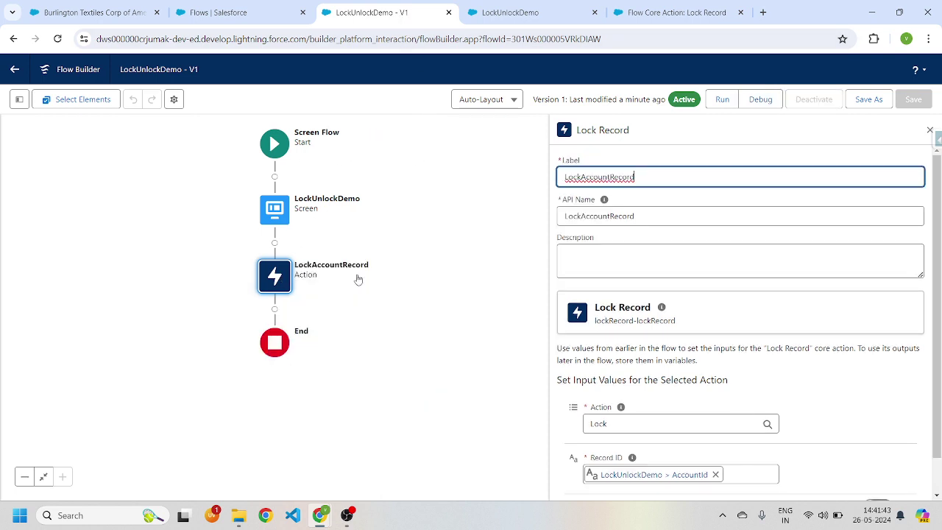
scroll(672, 376, "down", 1)
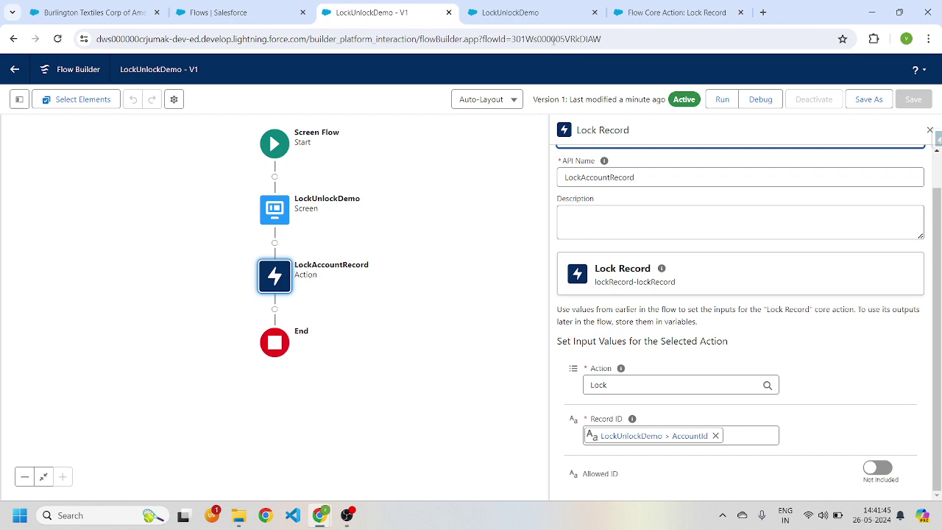
left_click(666, 13)
scroll(568, 315, "up", 3)
scroll(569, 315, "up", 2)
scroll(445, 394, "down", 2)
double_click(449, 376)
key("ctrl+c")
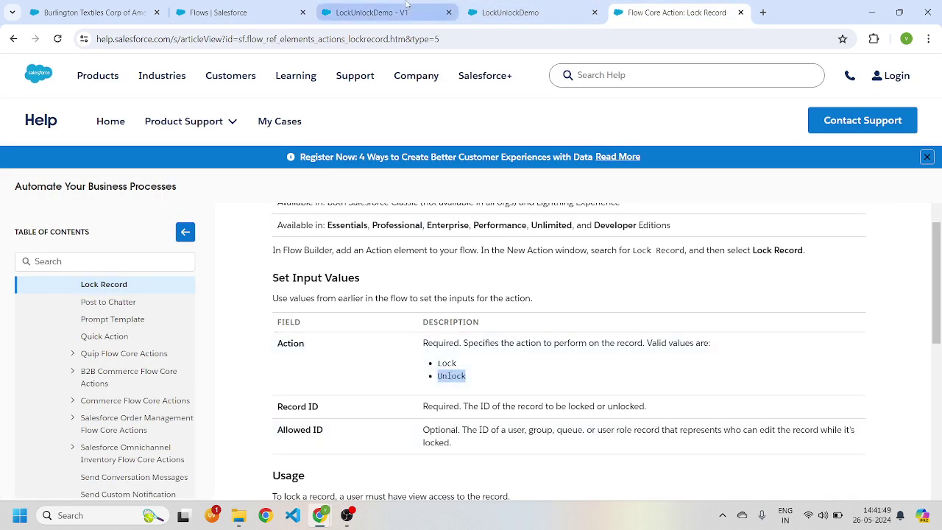
left_click(372, 12)
Step: Change the LockAccountRecord Action value from Lock to Unlock
left_click(615, 384)
double_click(597, 384)
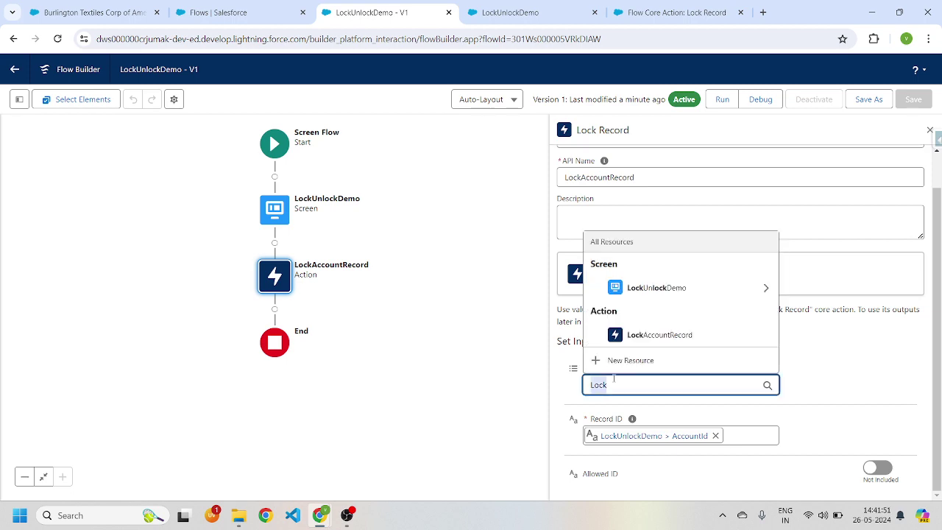
key("ctrl+v")
left_click(836, 373)
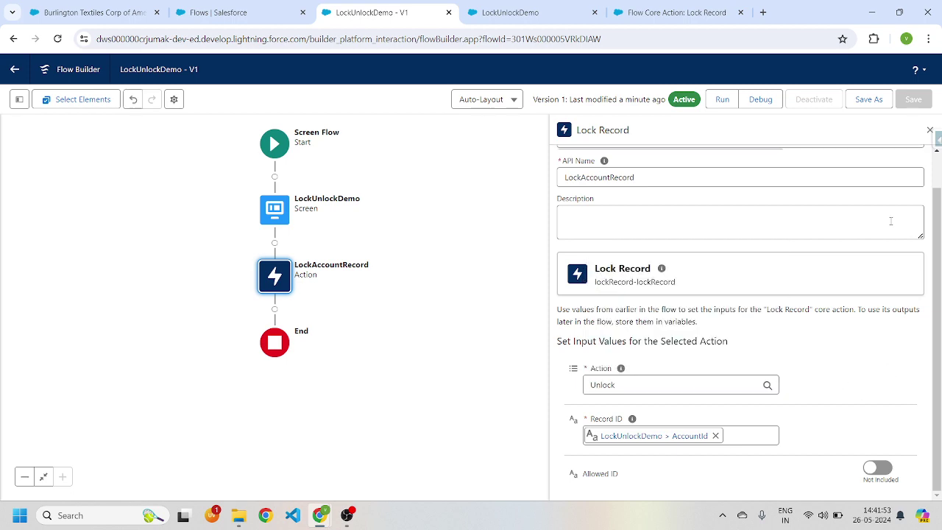
Step: Save the flow as new version 2 and activate it
left_click(871, 101)
left_click(697, 366)
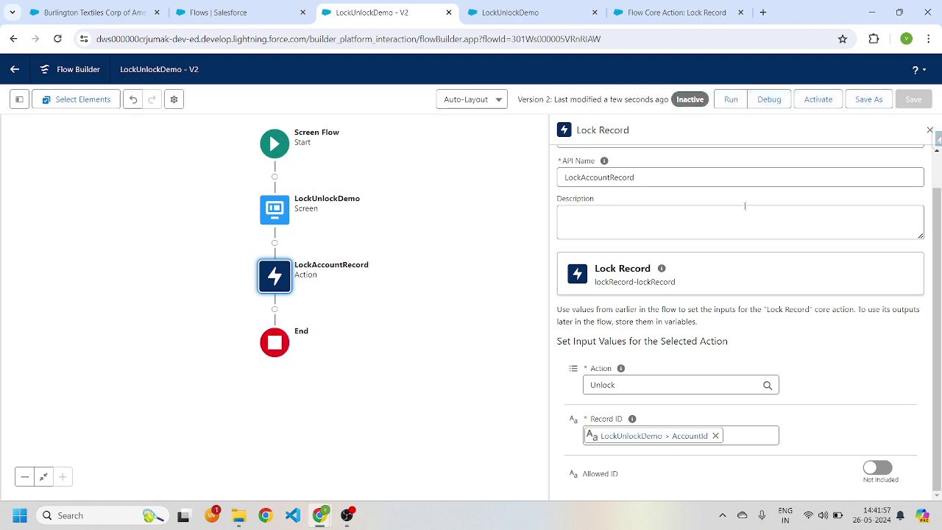
left_click(816, 103)
Step: Copy the Burlington Textiles account's record ID from its page
left_click(131, 22)
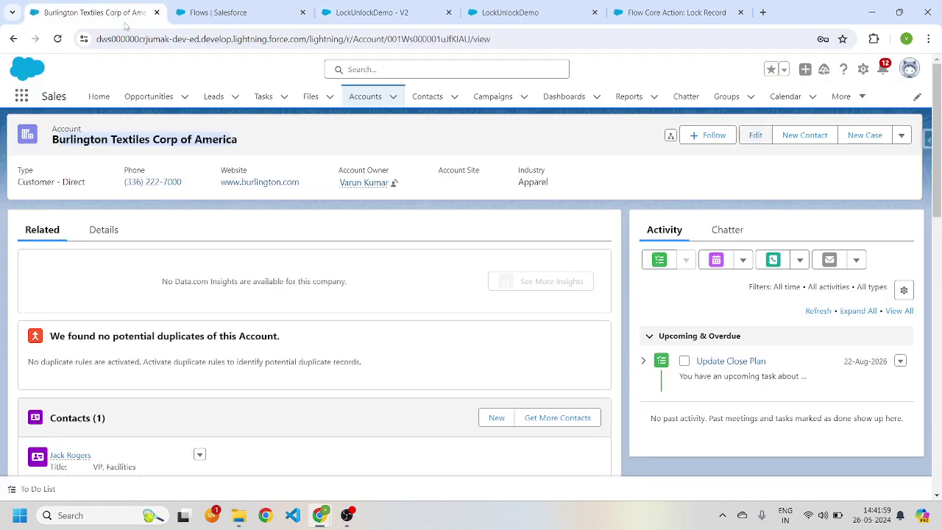
double_click(452, 40)
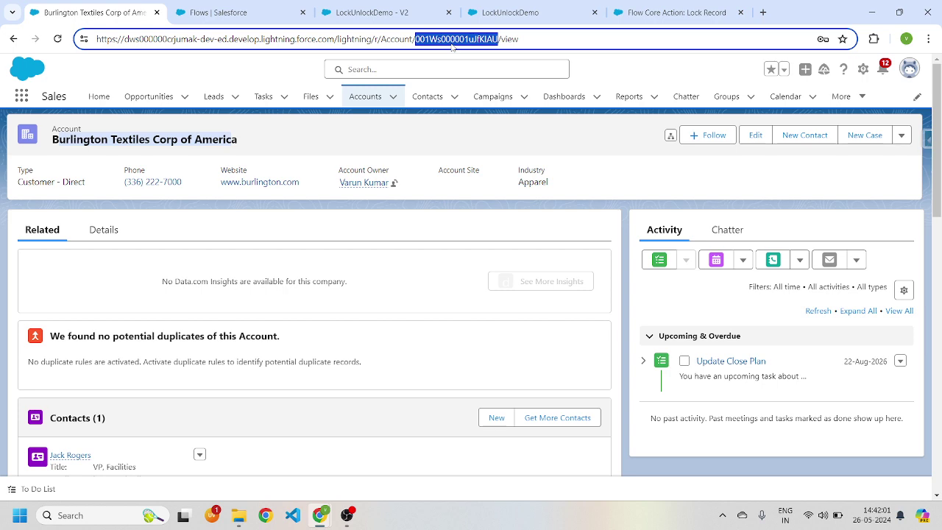
left_click(500, 17)
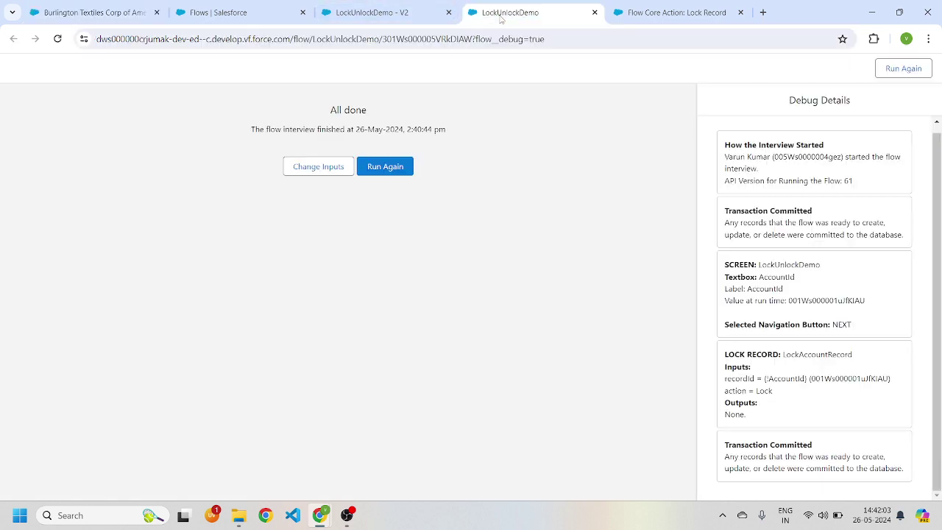
Step: Debug-run LockUnlockDemo V2 with the copied ID as AccountId to unlock the account
left_click(383, 13)
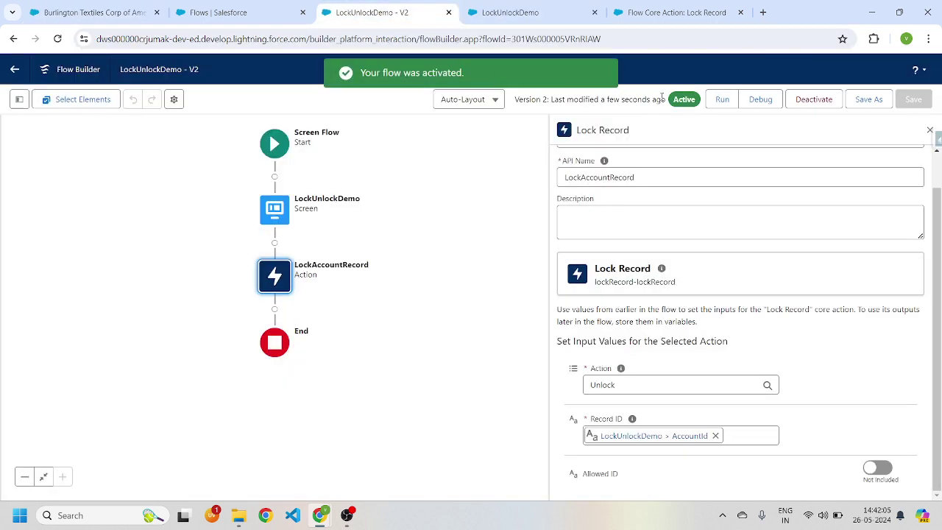
left_click(749, 103)
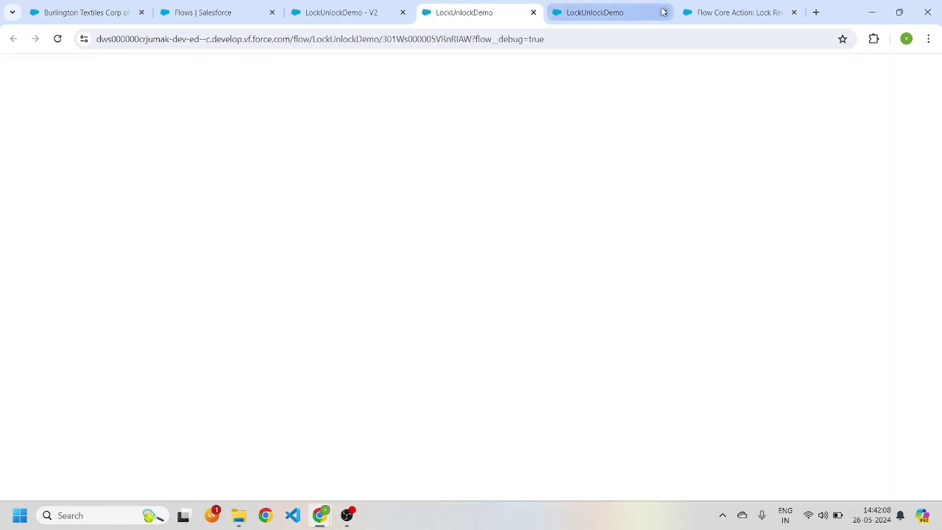
left_click(664, 12)
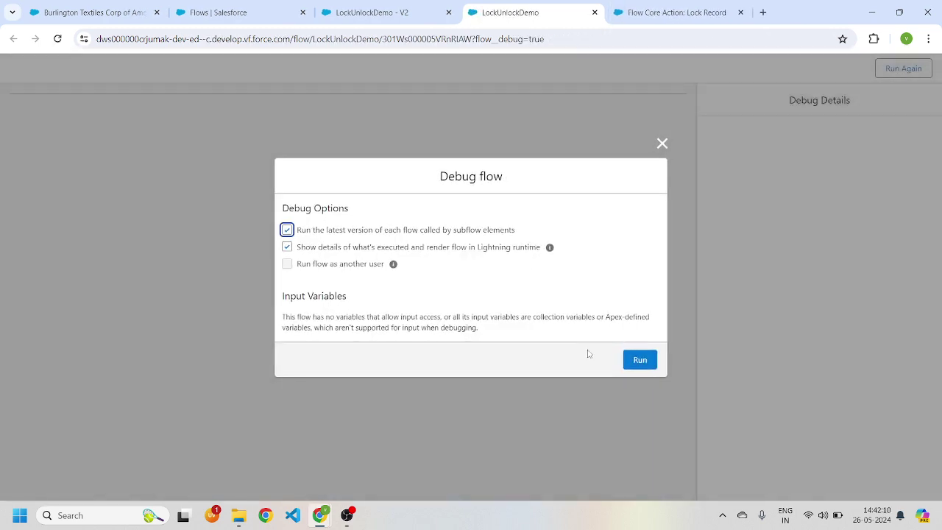
left_click(641, 359)
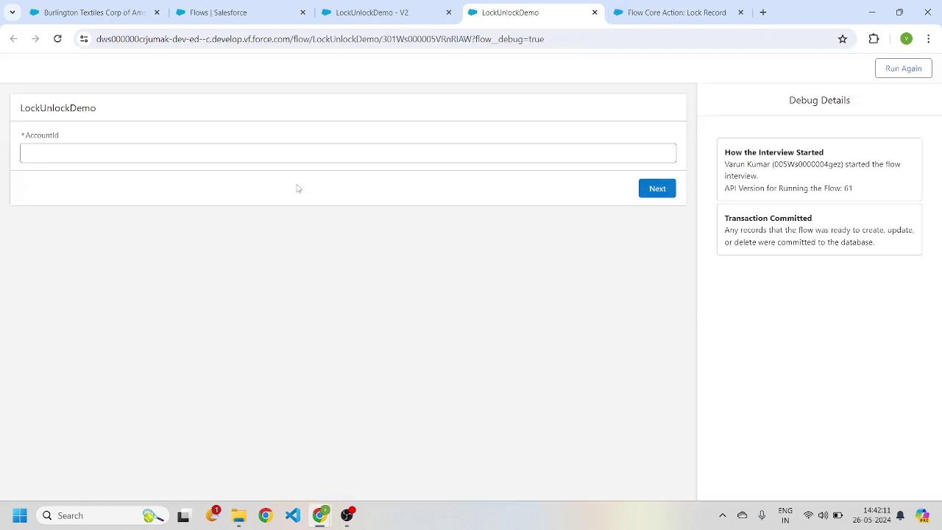
left_click(184, 147)
left_click(129, 183)
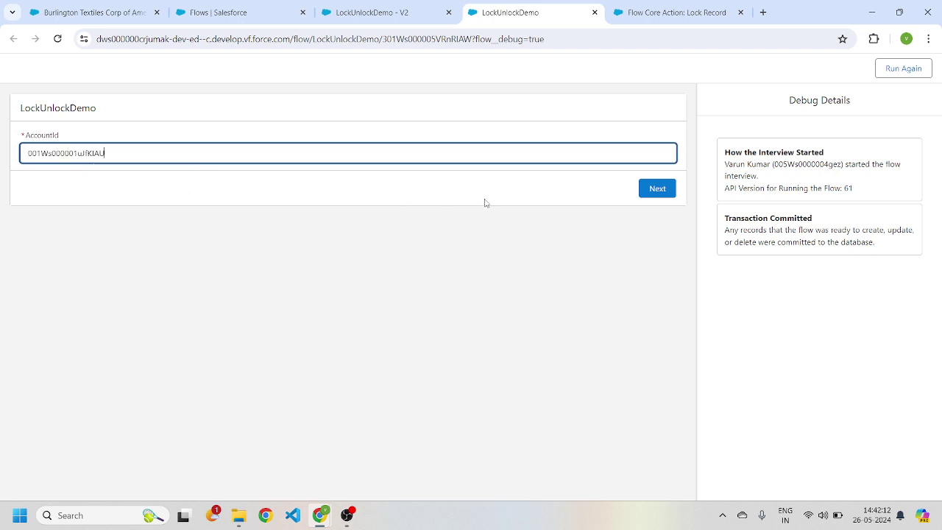
left_click(659, 190)
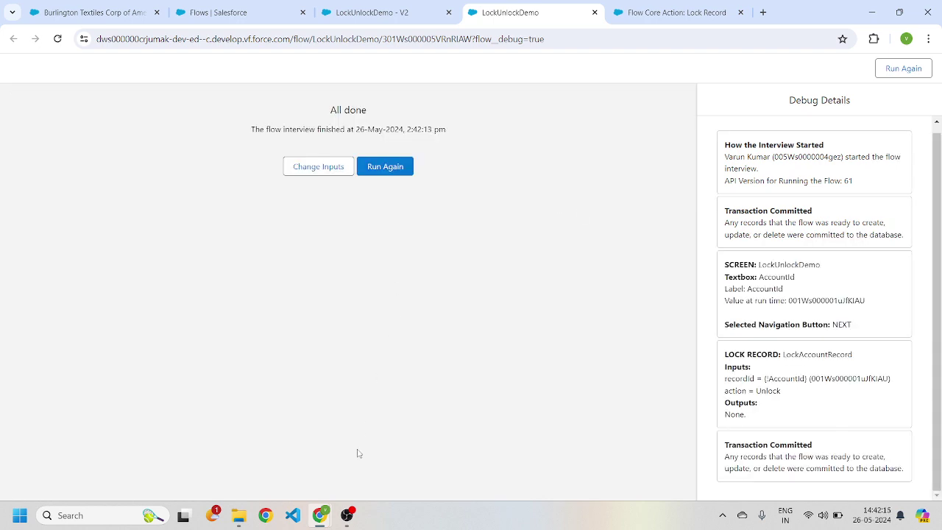
Step: In the other session, edit the Burlington Textiles account and save it
mouse_move(321, 517)
left_click(361, 470)
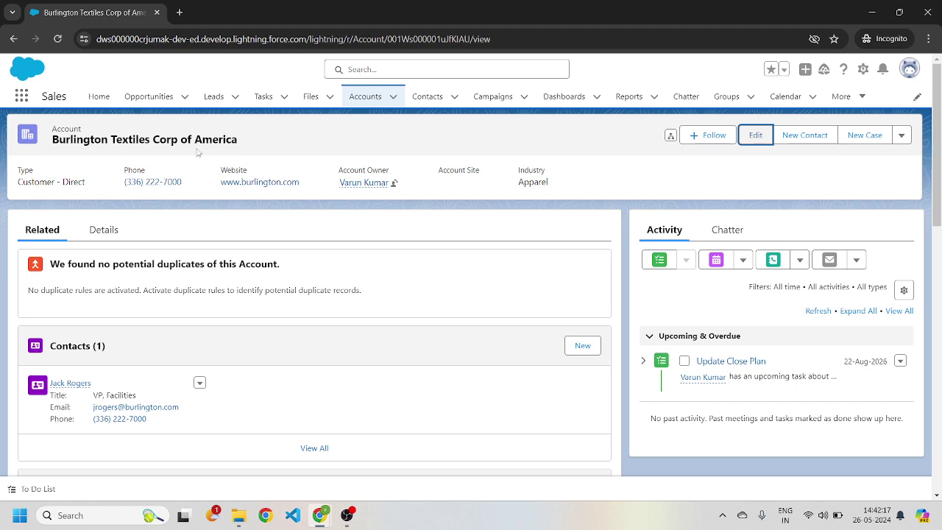
left_click(756, 135)
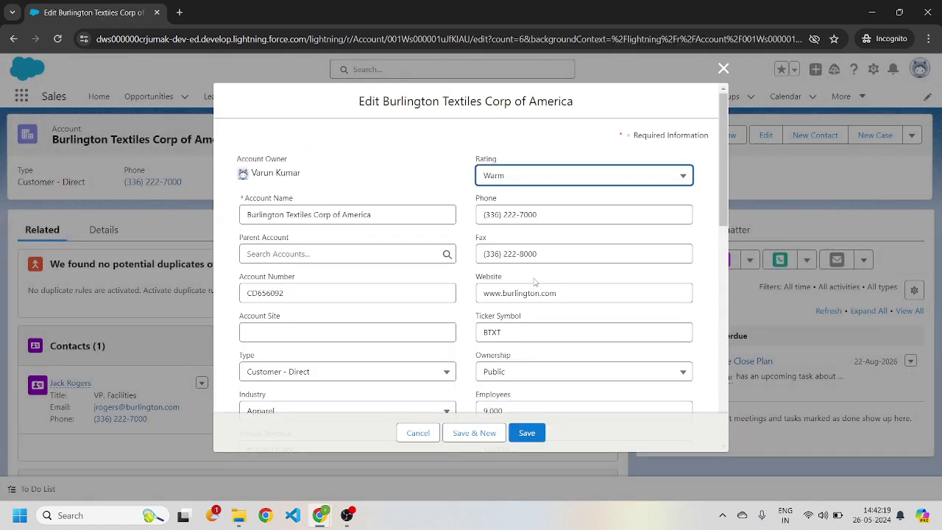
scroll(537, 282, "down", 3)
scroll(519, 292, "down", 5)
left_click(527, 433)
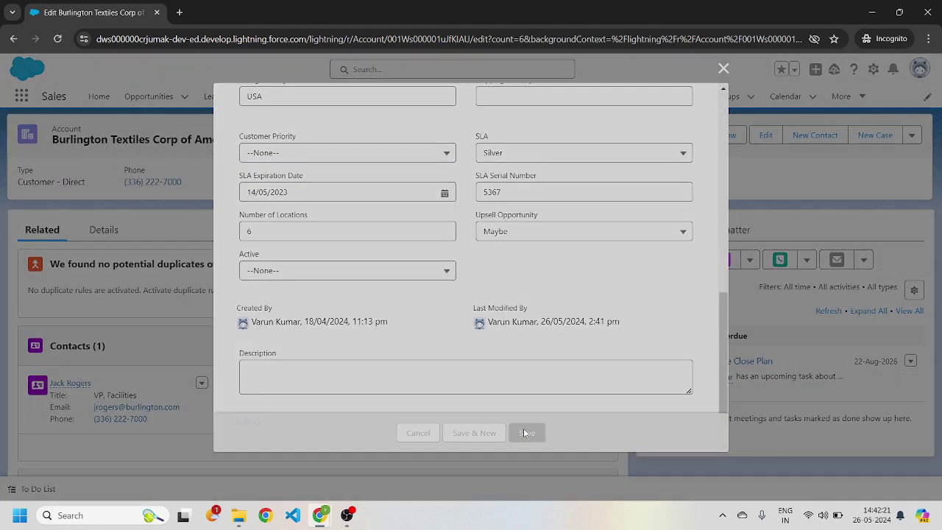